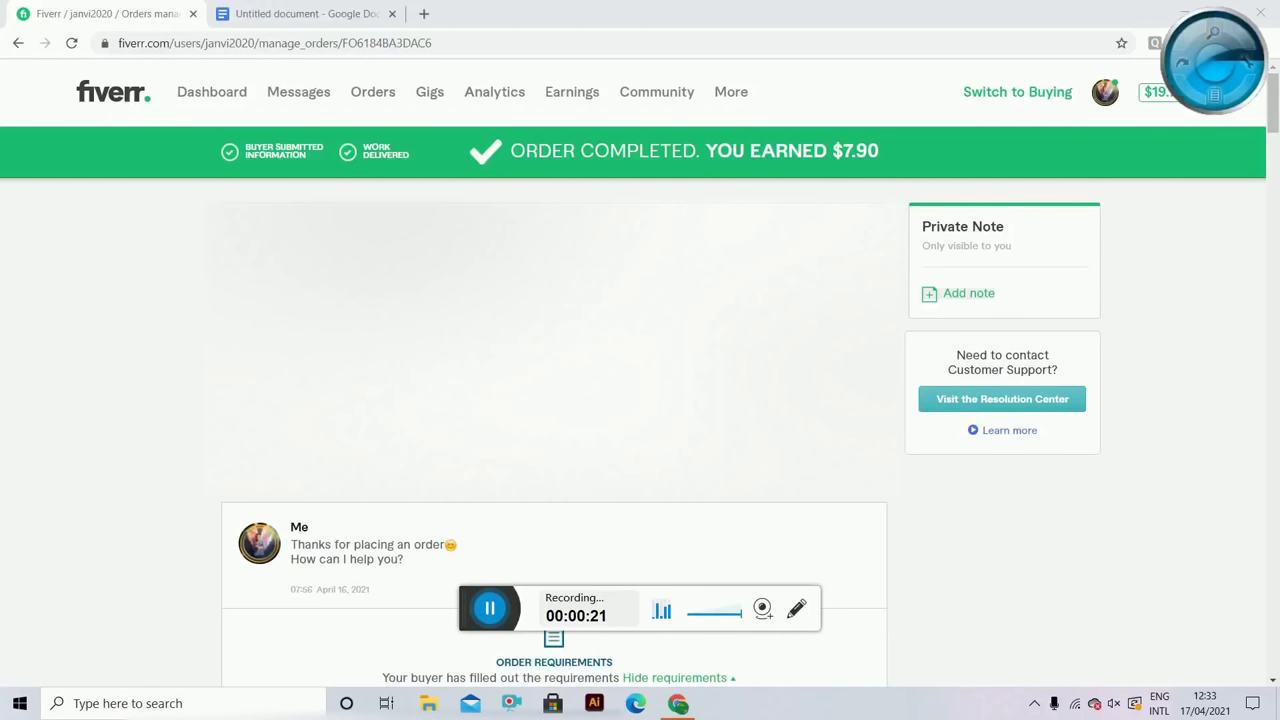
# Step: Review the buyer's order requirements and attachments on the Fiverr order page, including a full-size view of the Breaking Chains podcast image
pyautogui.click(1005, 573)
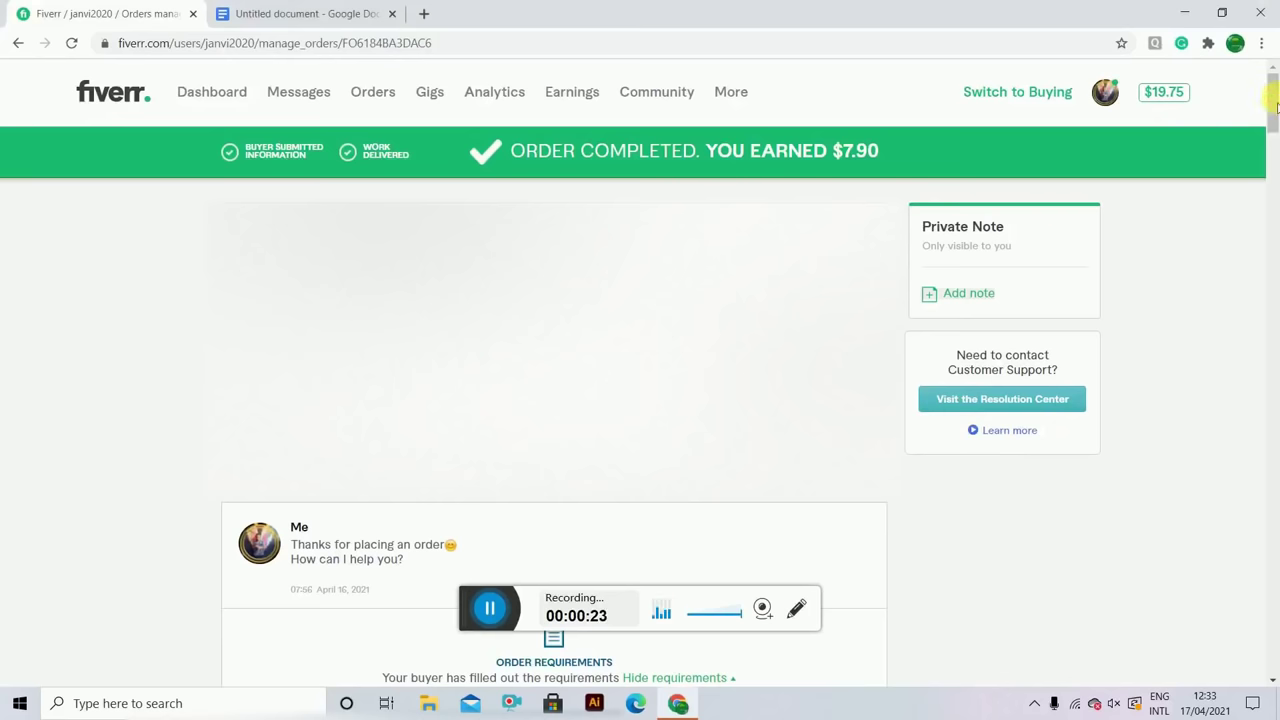
pyautogui.moveTo(1272, 93); pyautogui.dragTo(1272, 151)
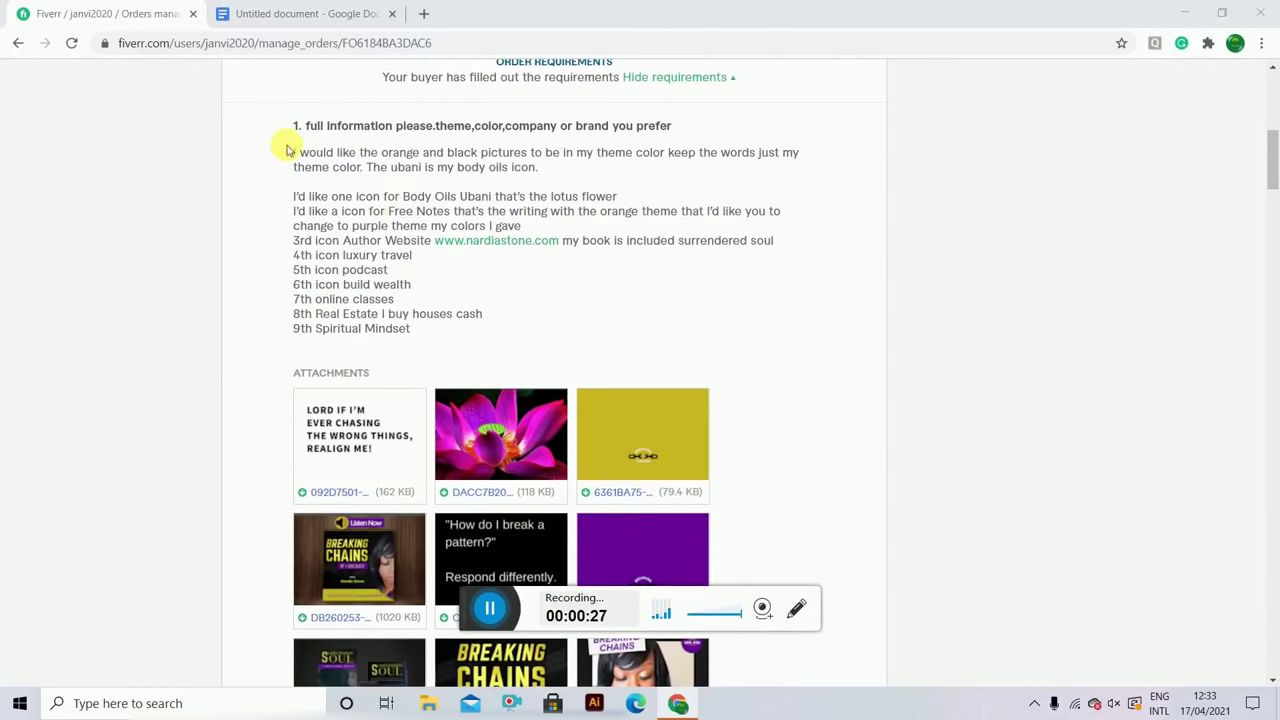
pyautogui.moveTo(290, 153); pyautogui.dragTo(411, 336)
pyautogui.click(968, 338)
pyautogui.moveTo(1273, 185); pyautogui.dragTo(1275, 212)
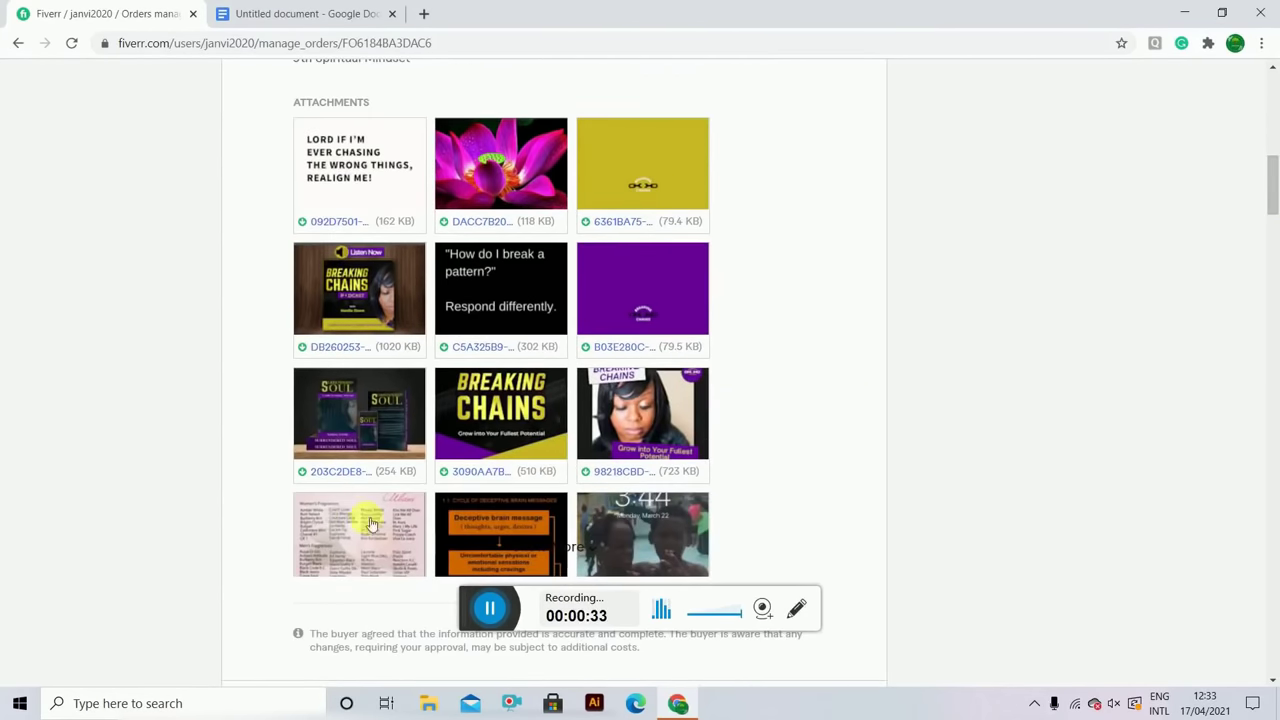
pyautogui.click(368, 296)
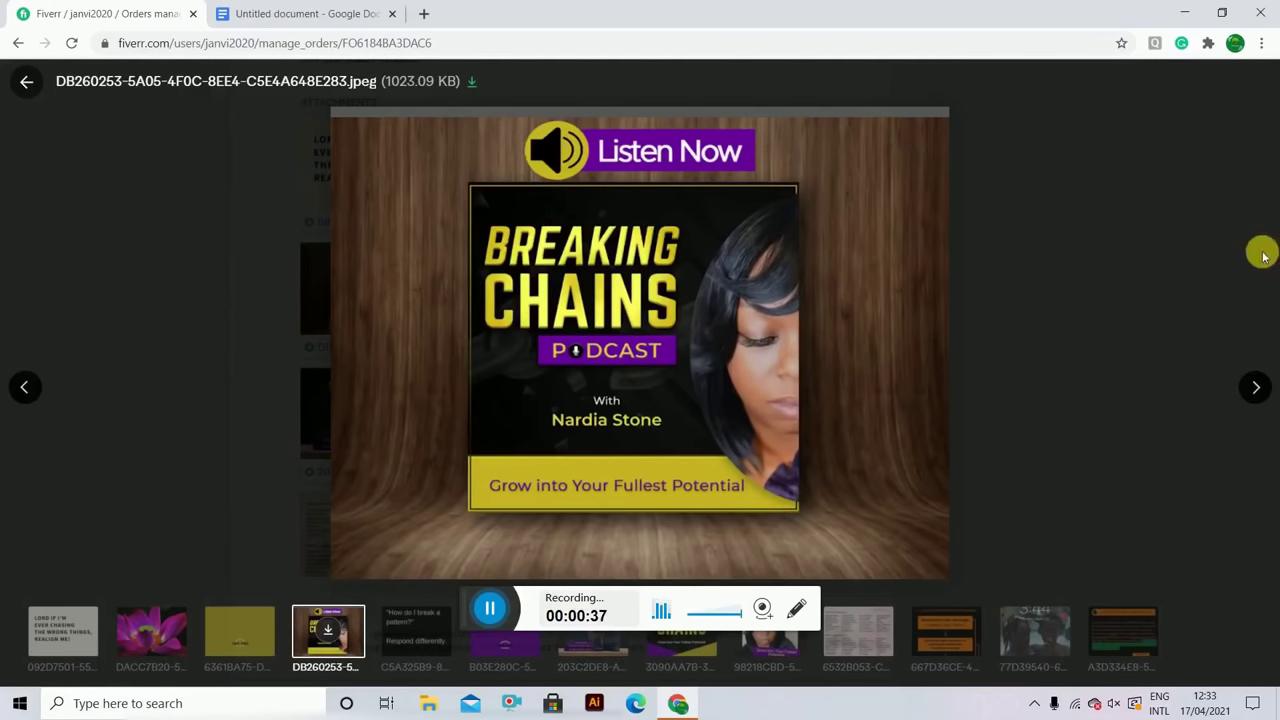
pyautogui.click(30, 88)
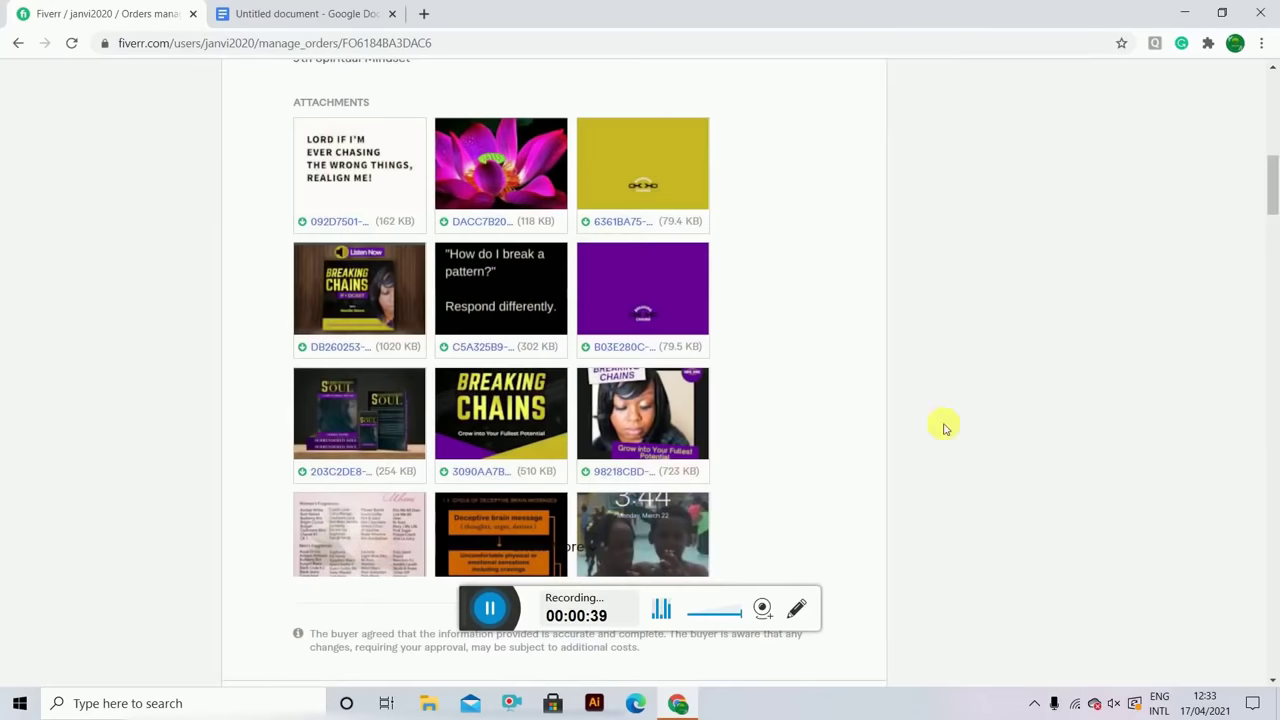
pyautogui.moveTo(1275, 160); pyautogui.dragTo(1271, 129)
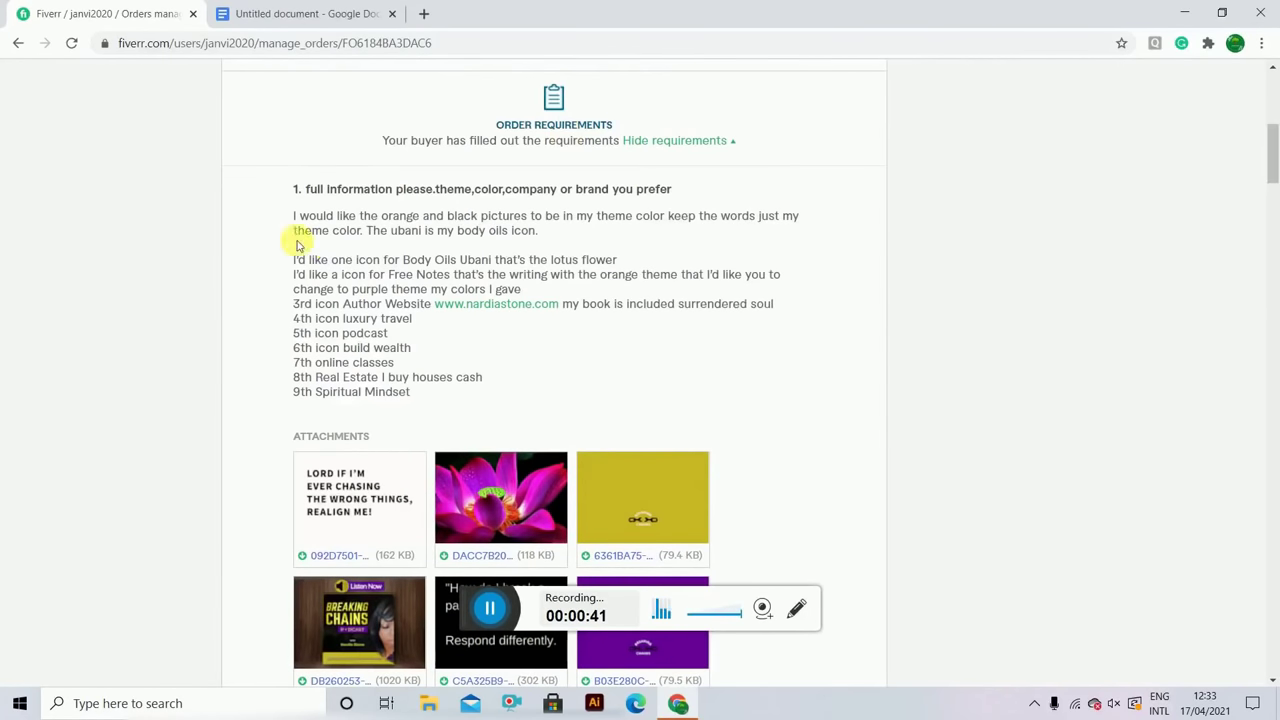
# Step: Copy the buyer's full requirements text from the order page into the empty Google Docs document
pyautogui.moveTo(285, 218)
pyautogui.mouseDown()
pyautogui.moveTo(400, 322)
pyautogui.moveTo(409, 400)
pyautogui.moveTo(326, 331)
pyautogui.moveTo(280, 224)
pyautogui.mouseUp()
pyautogui.hotkey('ctrl', 'c')
pyautogui.click(410, 405)
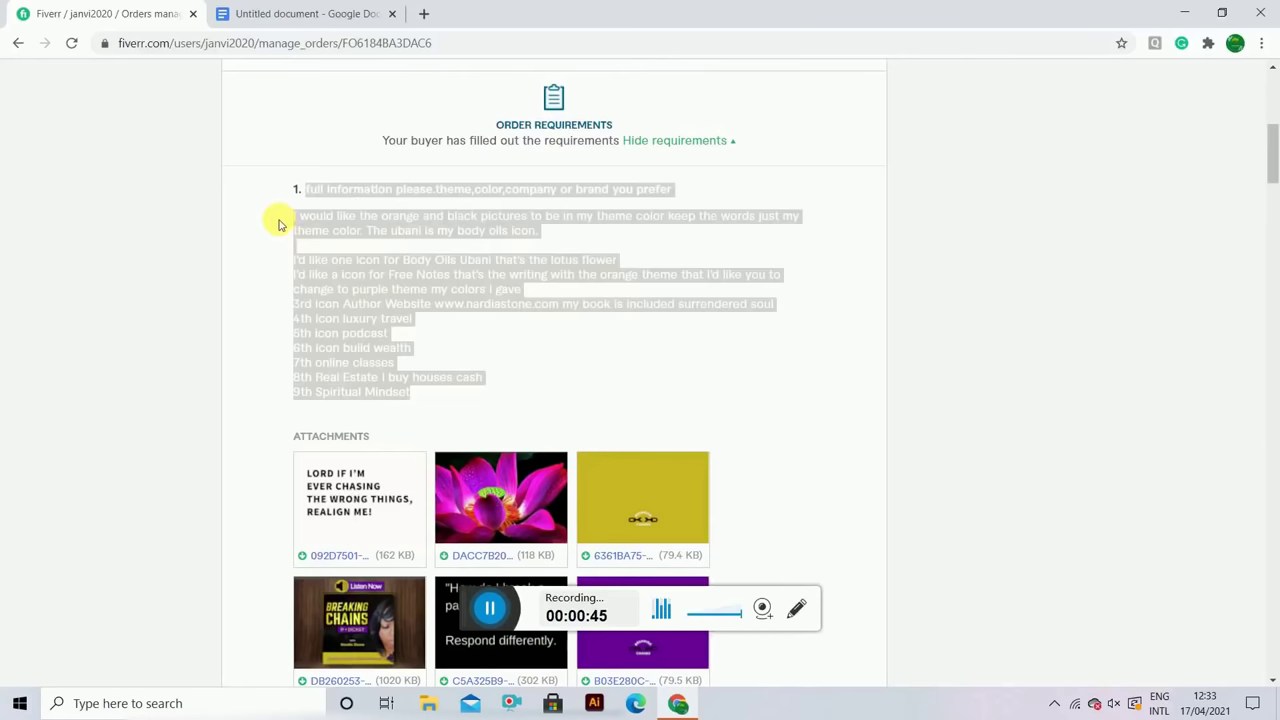
pyautogui.click(240, 11)
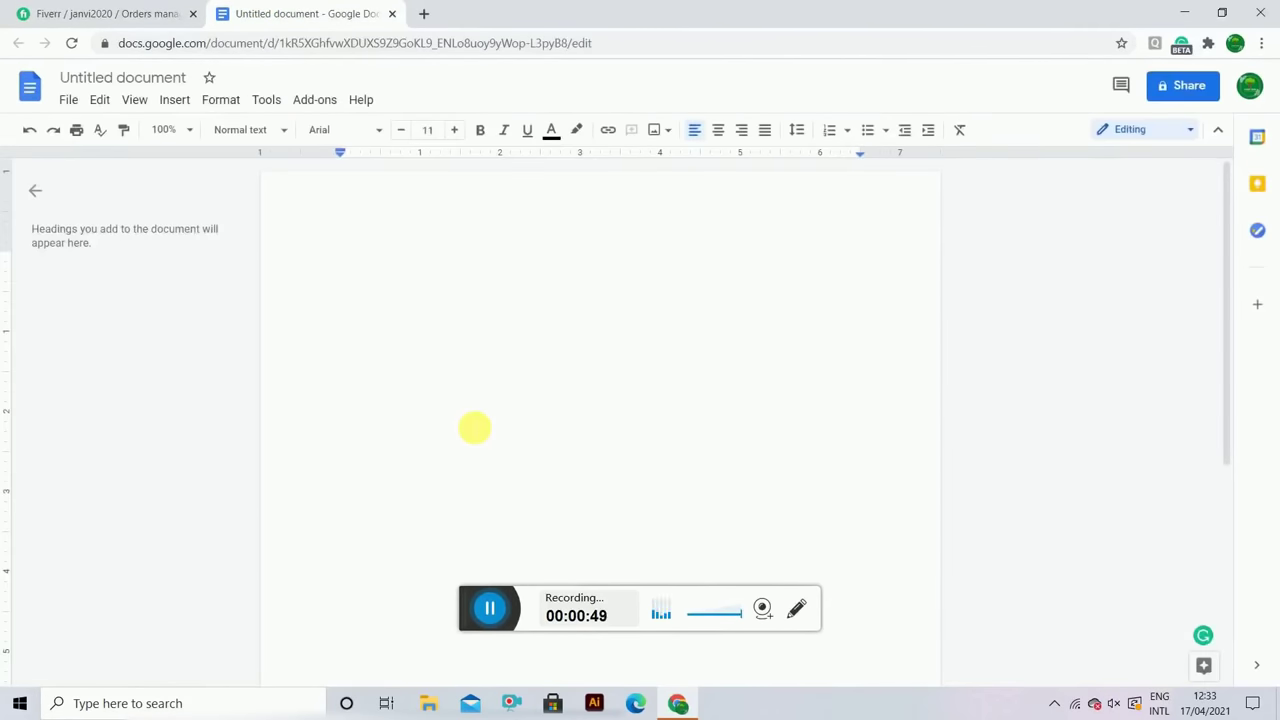
pyautogui.hotkey('ctrl', 'v')
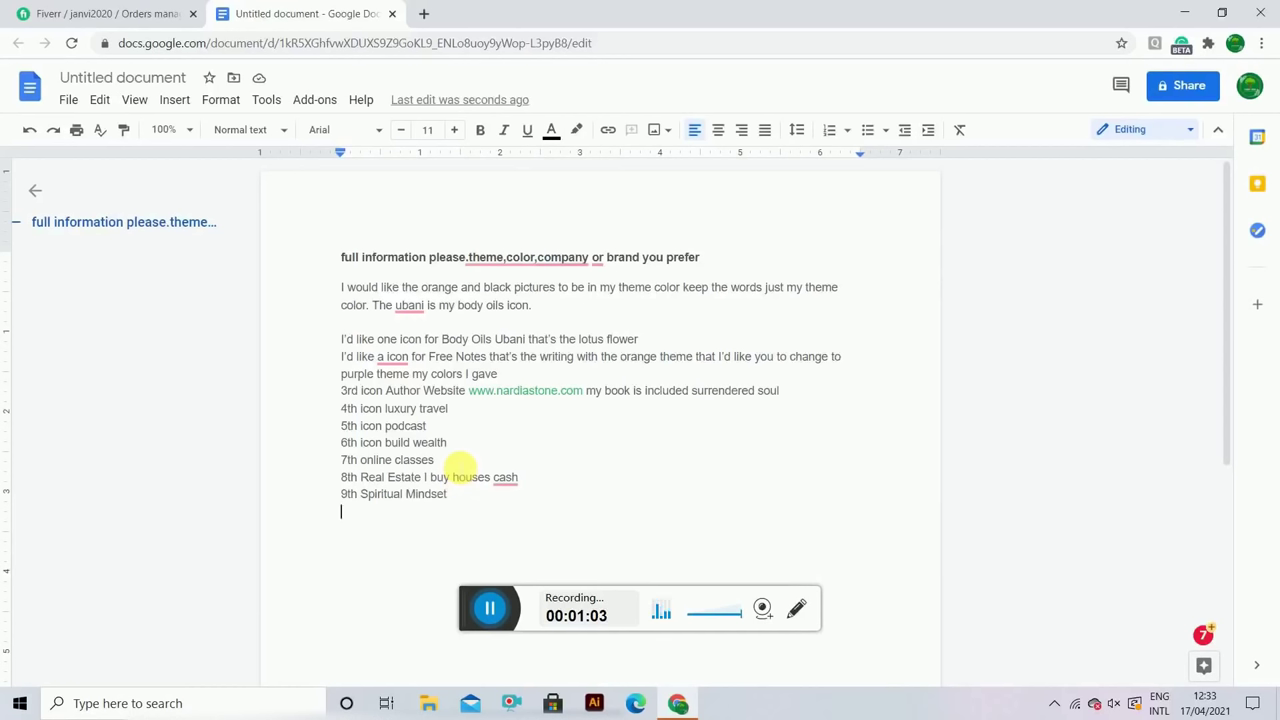
# Step: Make the "9th Spiritual Mindset" line bold in the pasted requirements
pyautogui.click(452, 511)
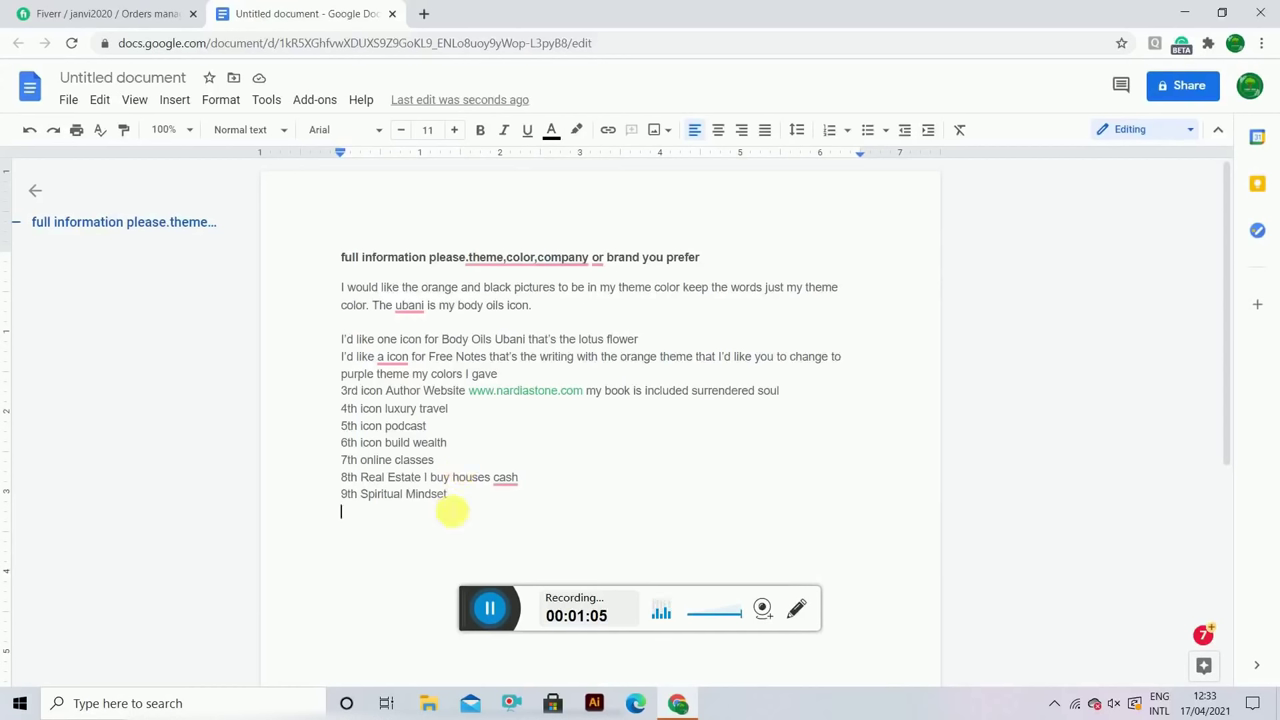
pyautogui.moveTo(453, 494); pyautogui.dragTo(362, 497)
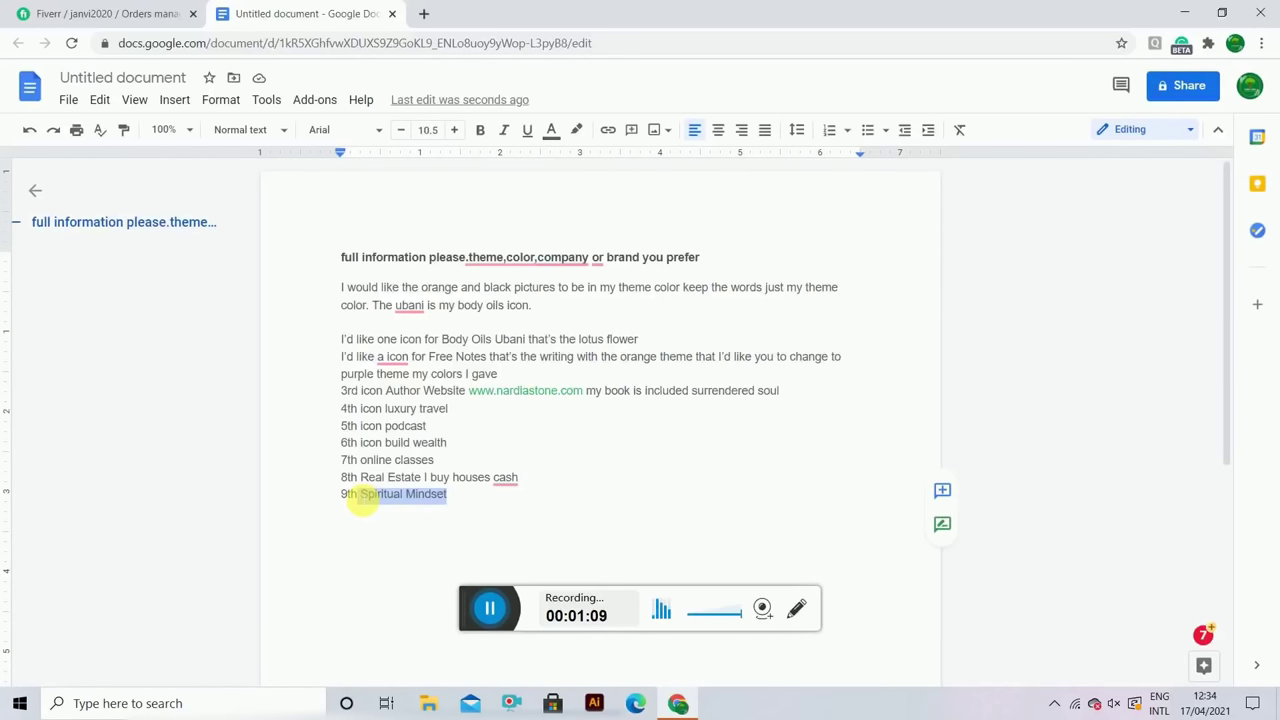
pyautogui.click(550, 564)
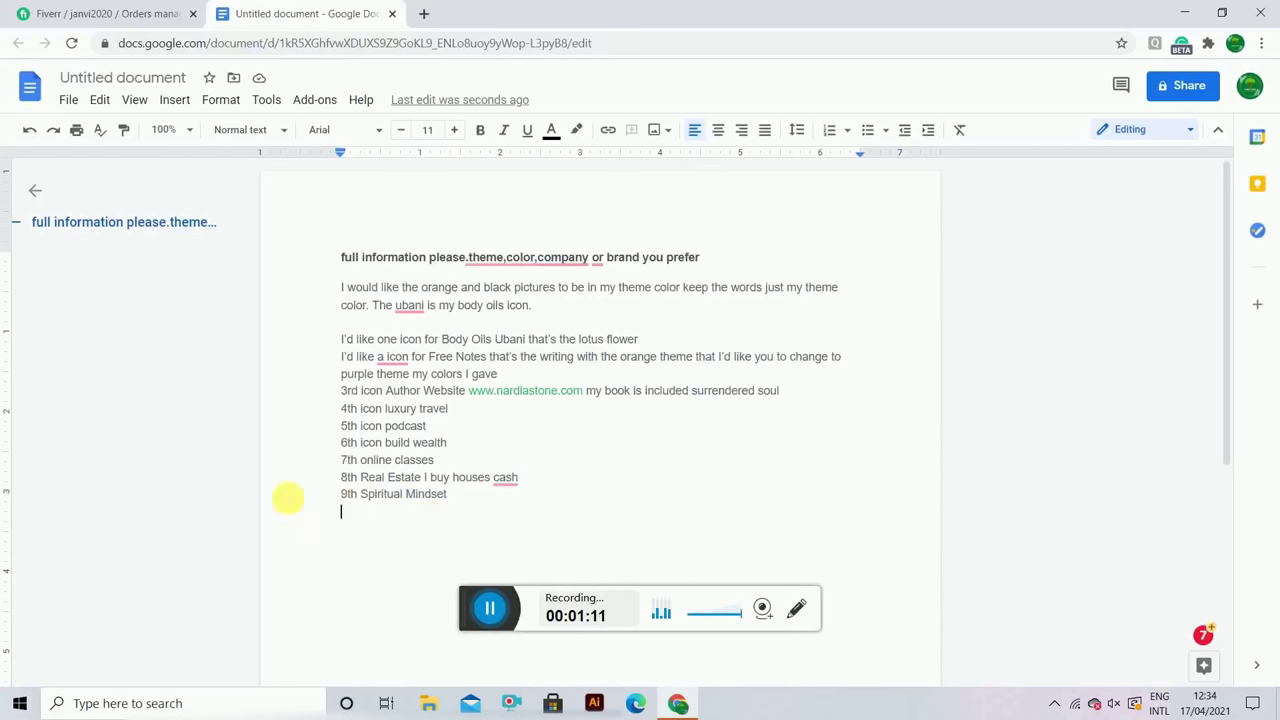
pyautogui.hotkey('shift', 'Up')
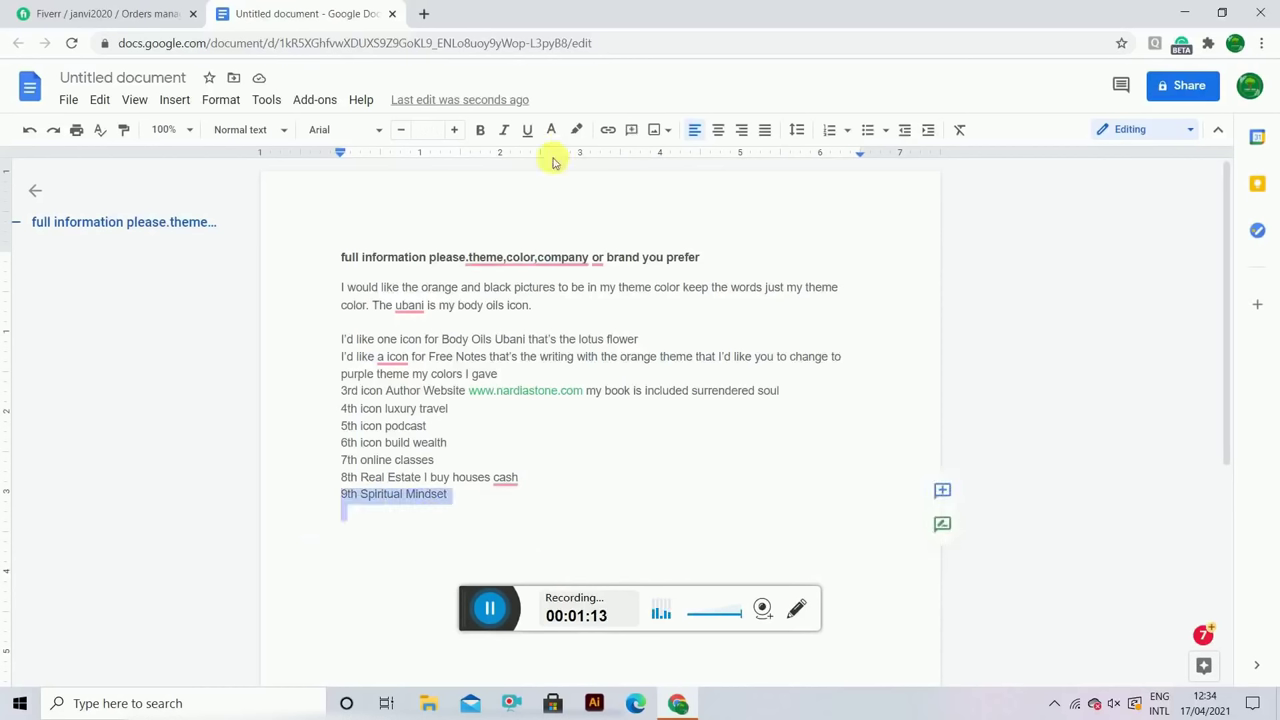
pyautogui.click(481, 133)
pyautogui.click(582, 416)
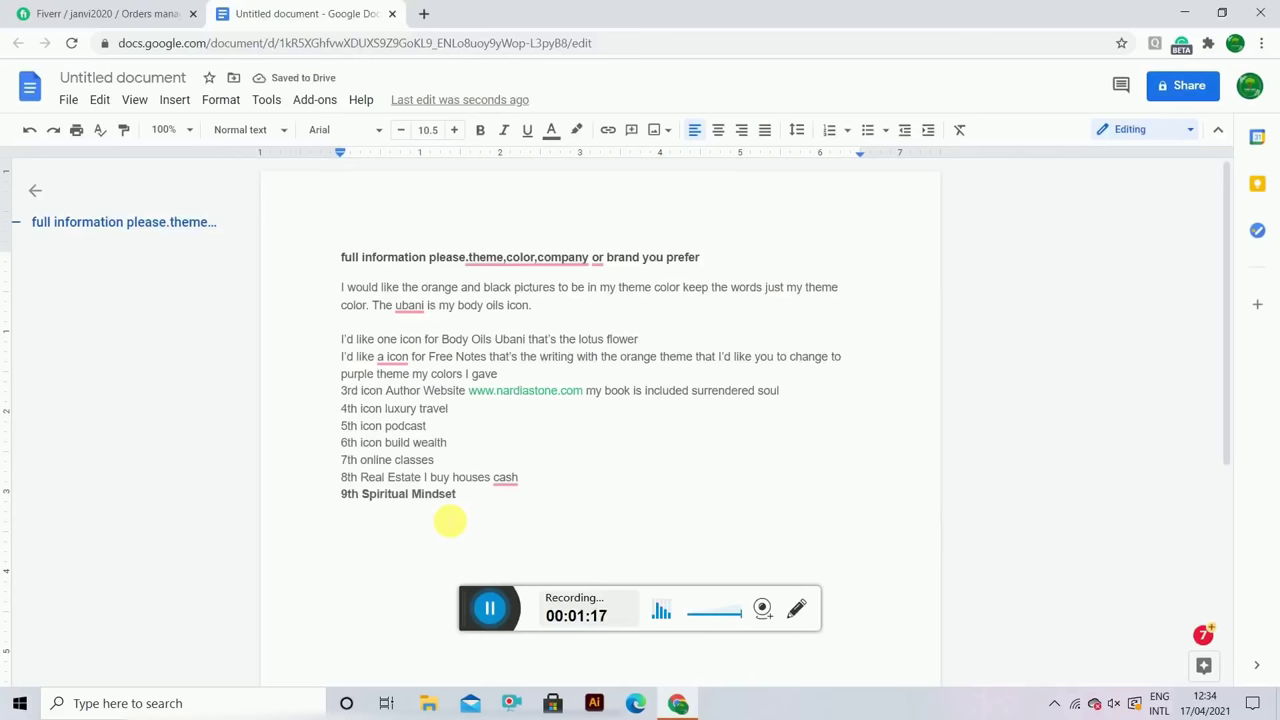
# Step: Open canva.com in a new browser tab
pyautogui.click(424, 14)
pyautogui.write('c')
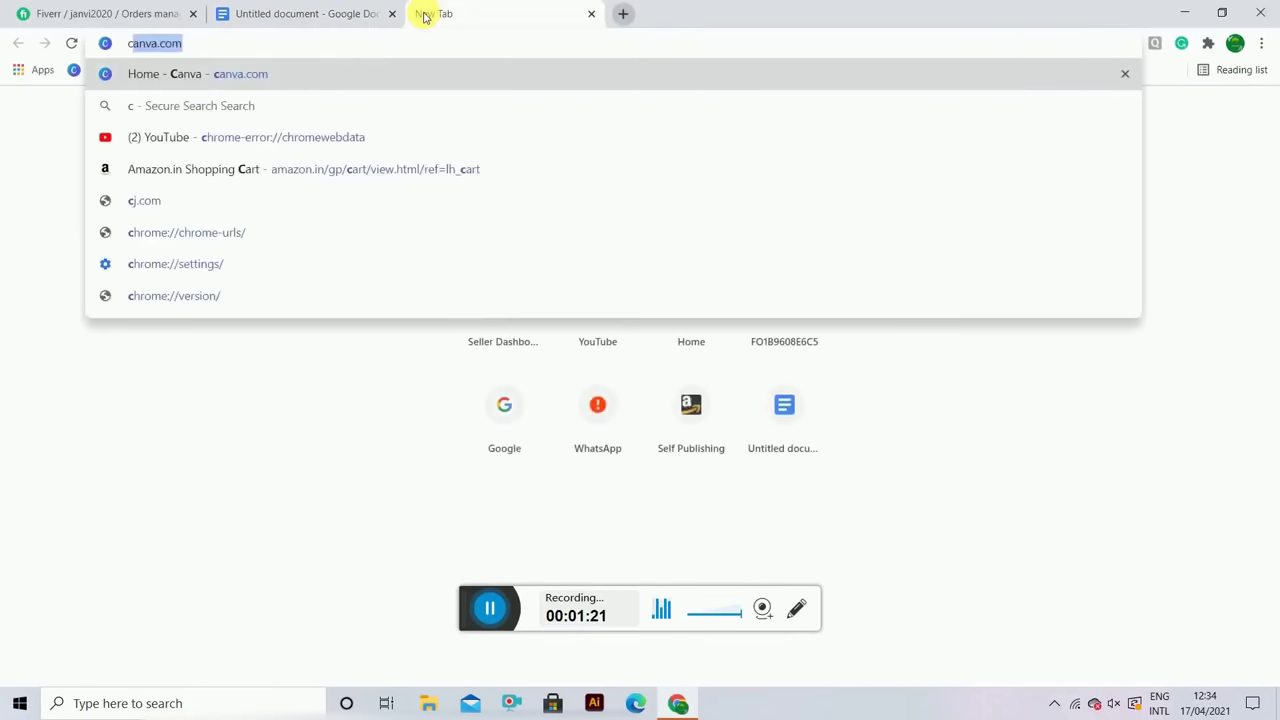
pyautogui.press('Return')
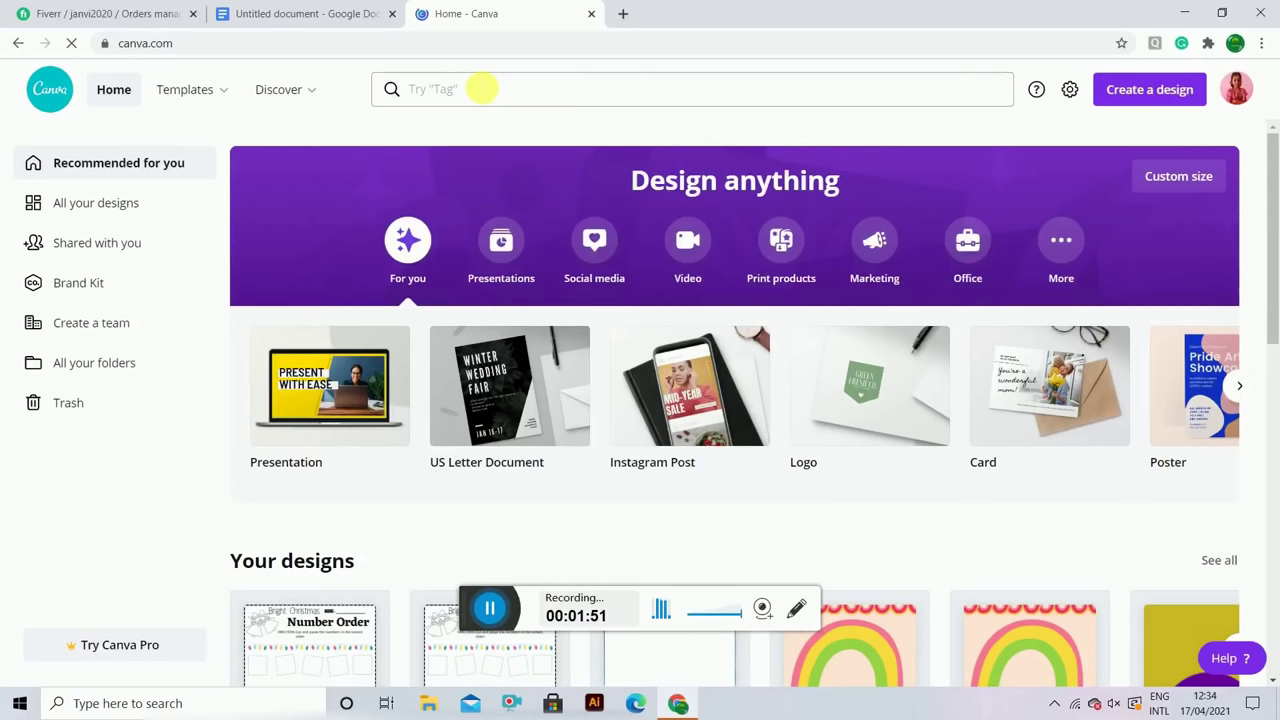
# Step: Search Canva for "insta" and choose the suggested Instagram Story format, 1080 × 1920 px
pyautogui.click(481, 89)
pyautogui.write('h')
pyautogui.press('BackSpace')
pyautogui.write('insta')
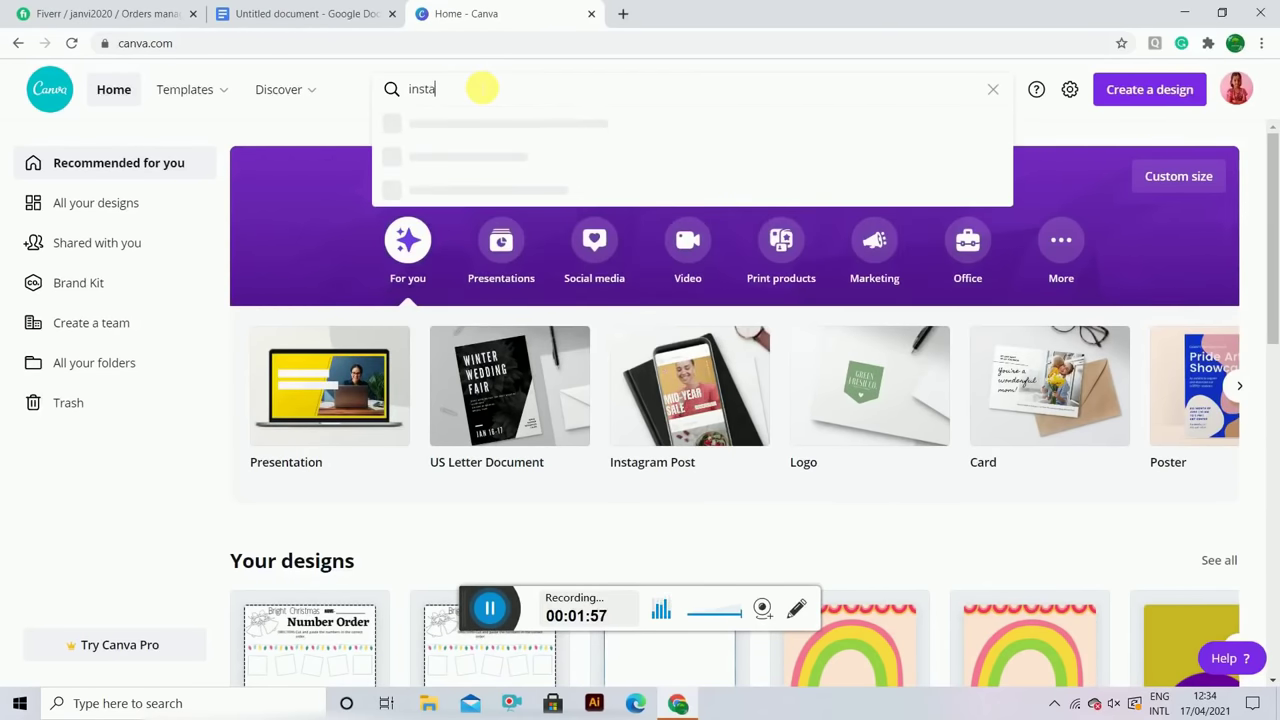
pyautogui.press('Down')
pyautogui.press('Down')
pyautogui.press('Down')
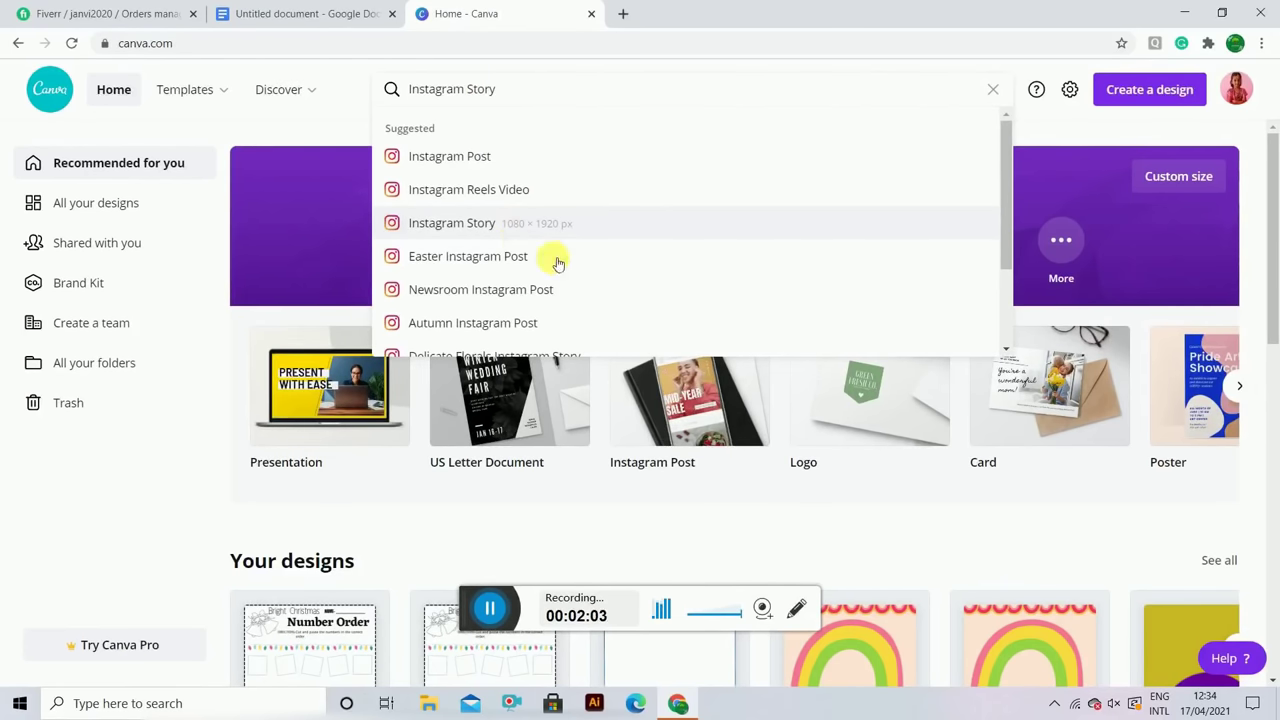
pyautogui.click(464, 228)
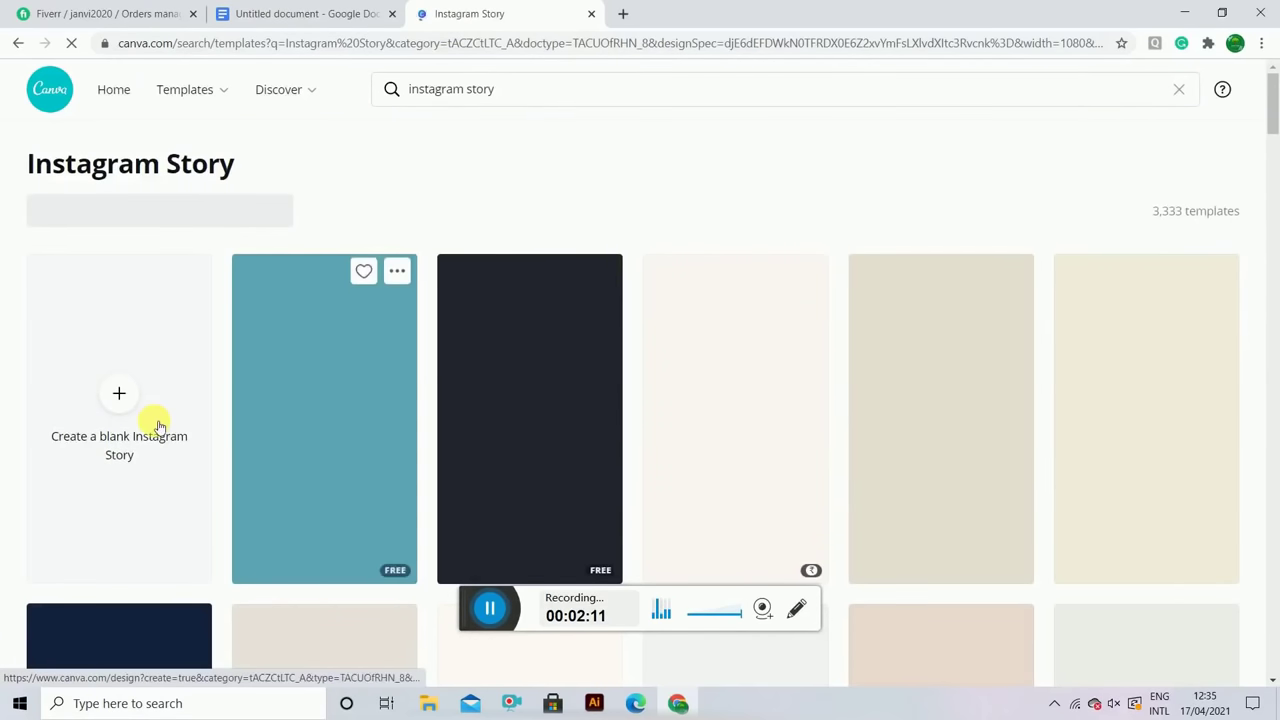
# Step: Create a blank Instagram Story design and reorder the browser tabs so it comes before the template results
pyautogui.moveTo(1271, 120)
pyautogui.mouseDown()
pyautogui.moveTo(1274, 136)
pyautogui.moveTo(1274, 100)
pyautogui.mouseUp()
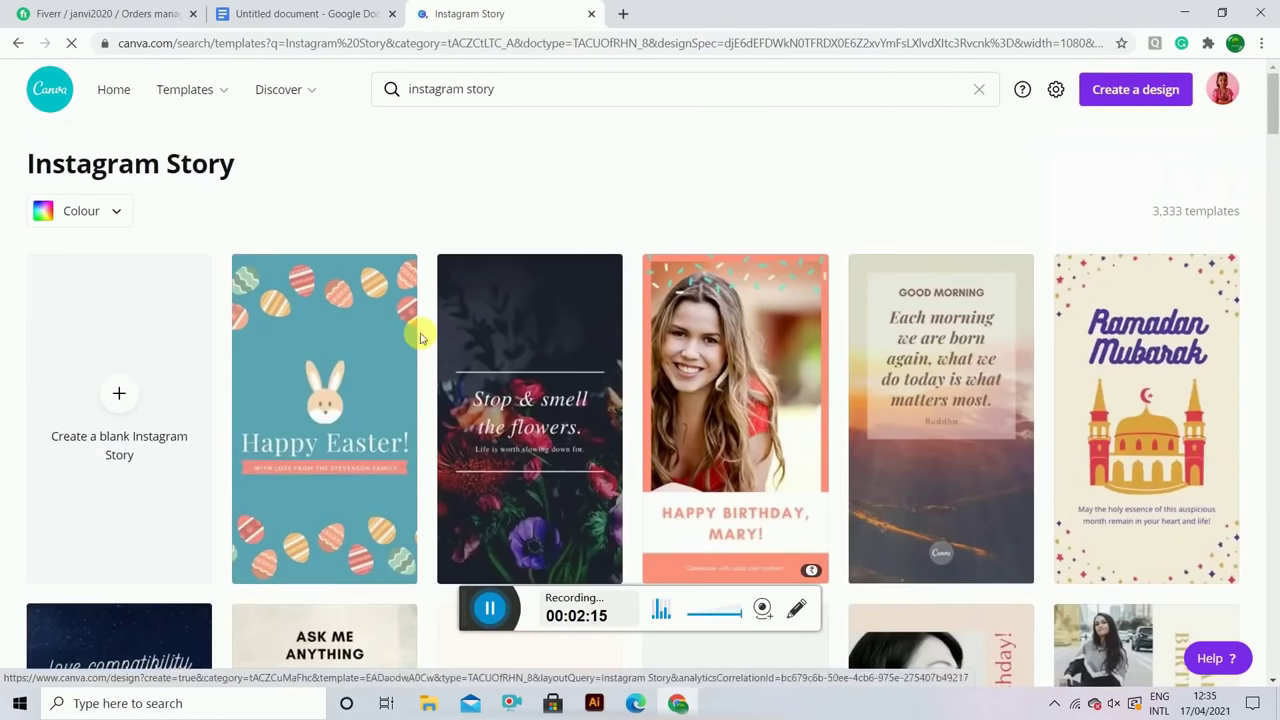
pyautogui.click(127, 405)
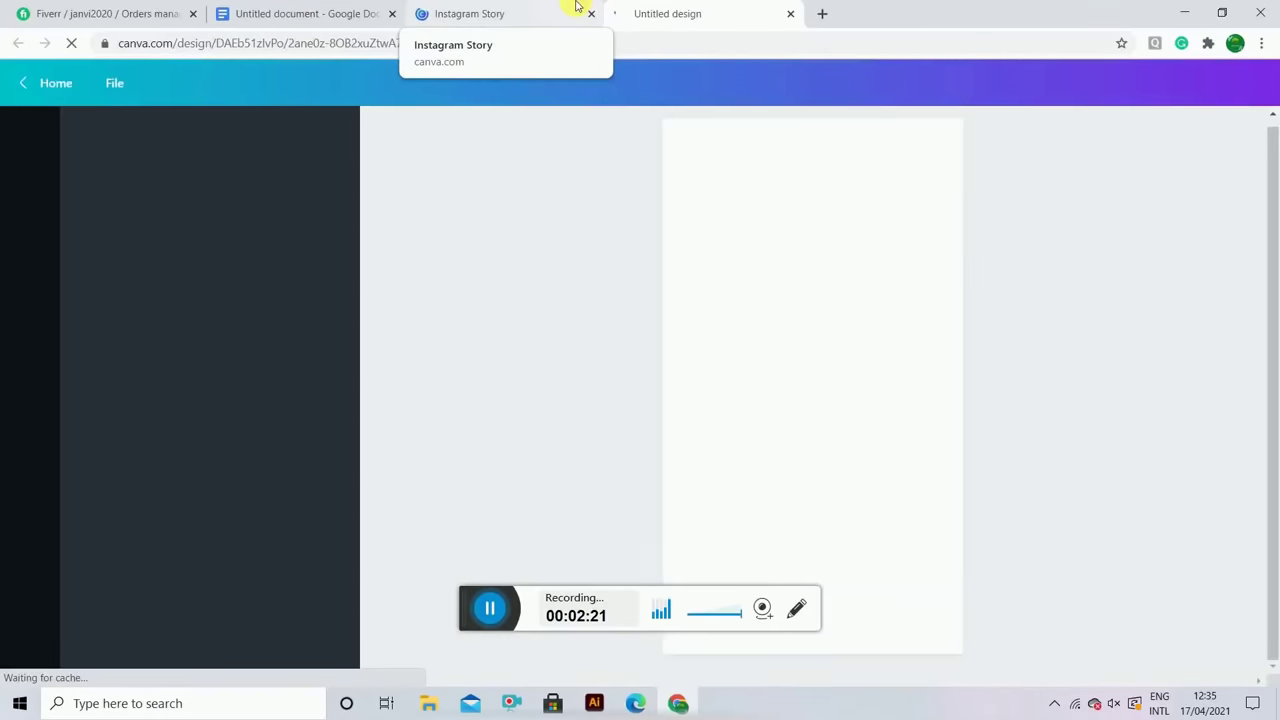
pyautogui.moveTo(470, 5); pyautogui.dragTo(650, 12)
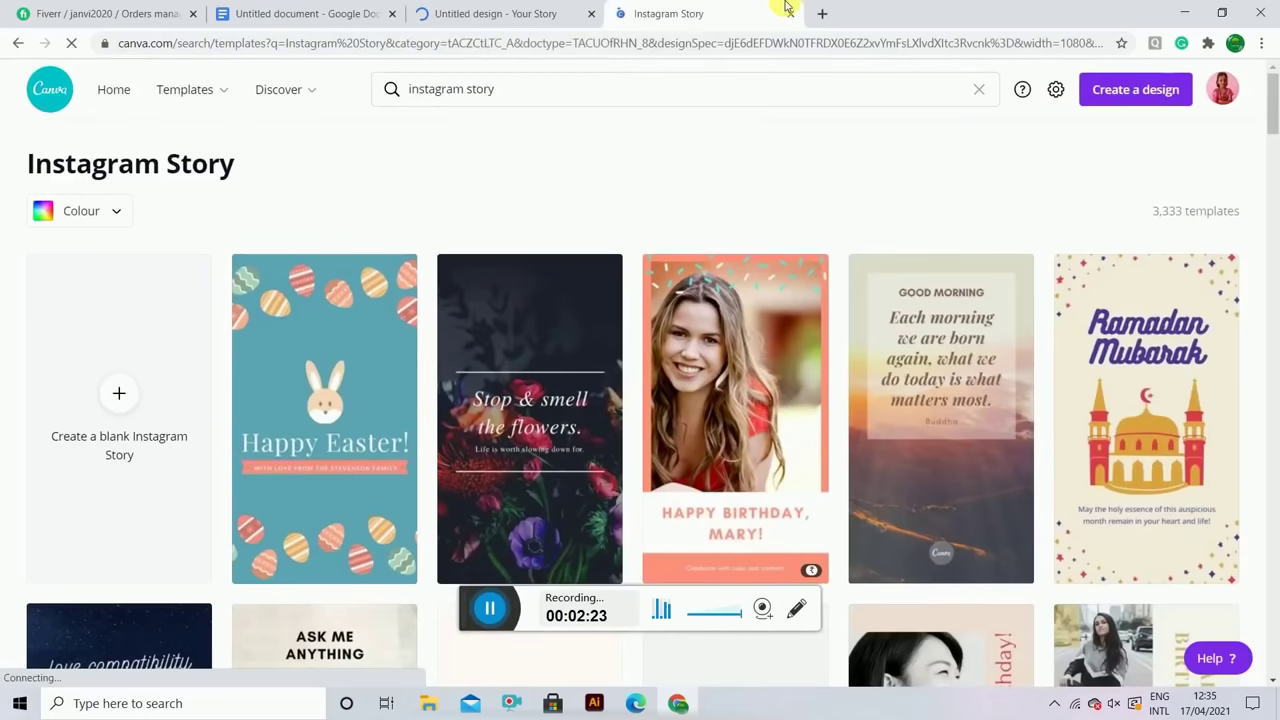
pyautogui.click(543, 14)
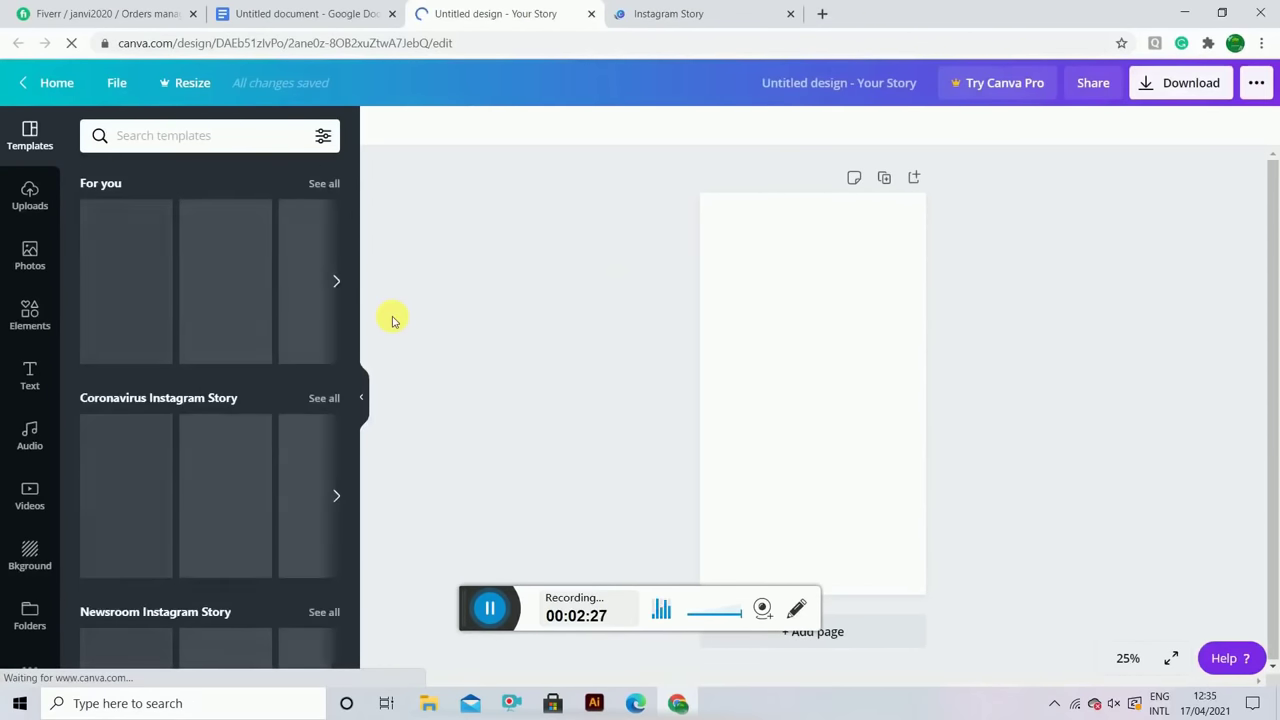
# Step: Place the uploaded purple and yellow brand images on the page, moving the yellow one to the page's upper-right corner
pyautogui.click(29, 195)
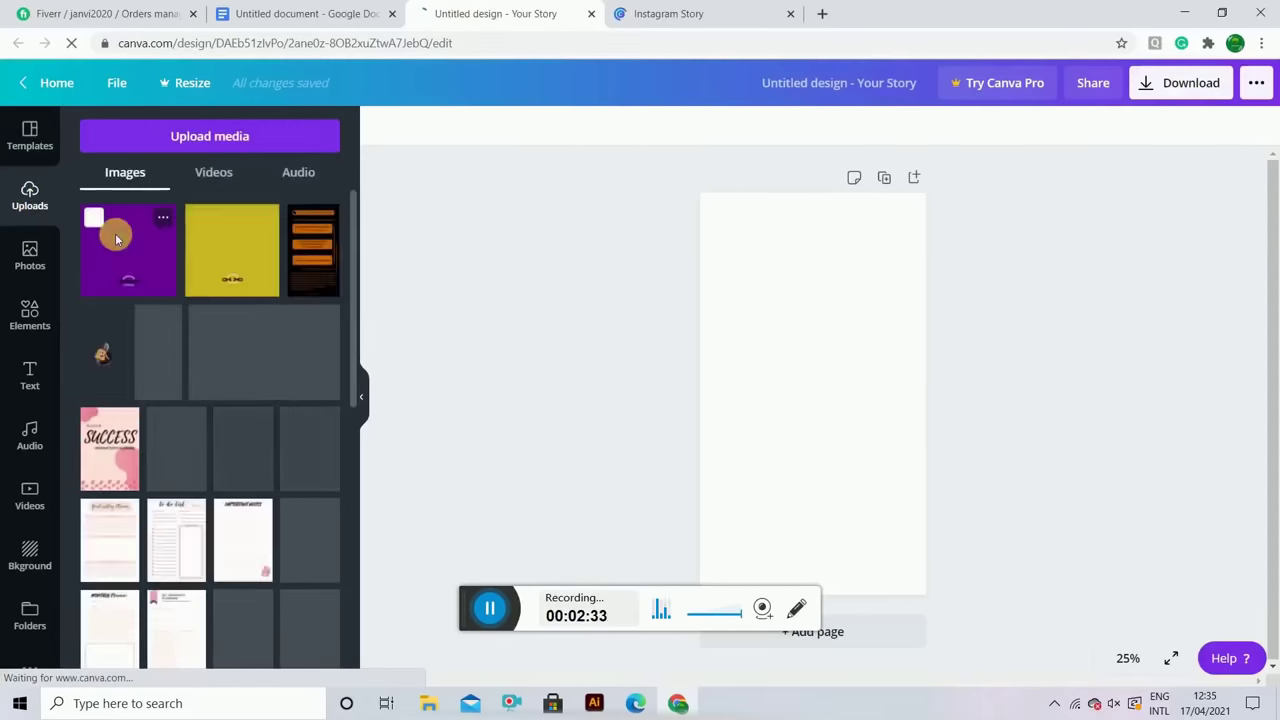
pyautogui.click(115, 247)
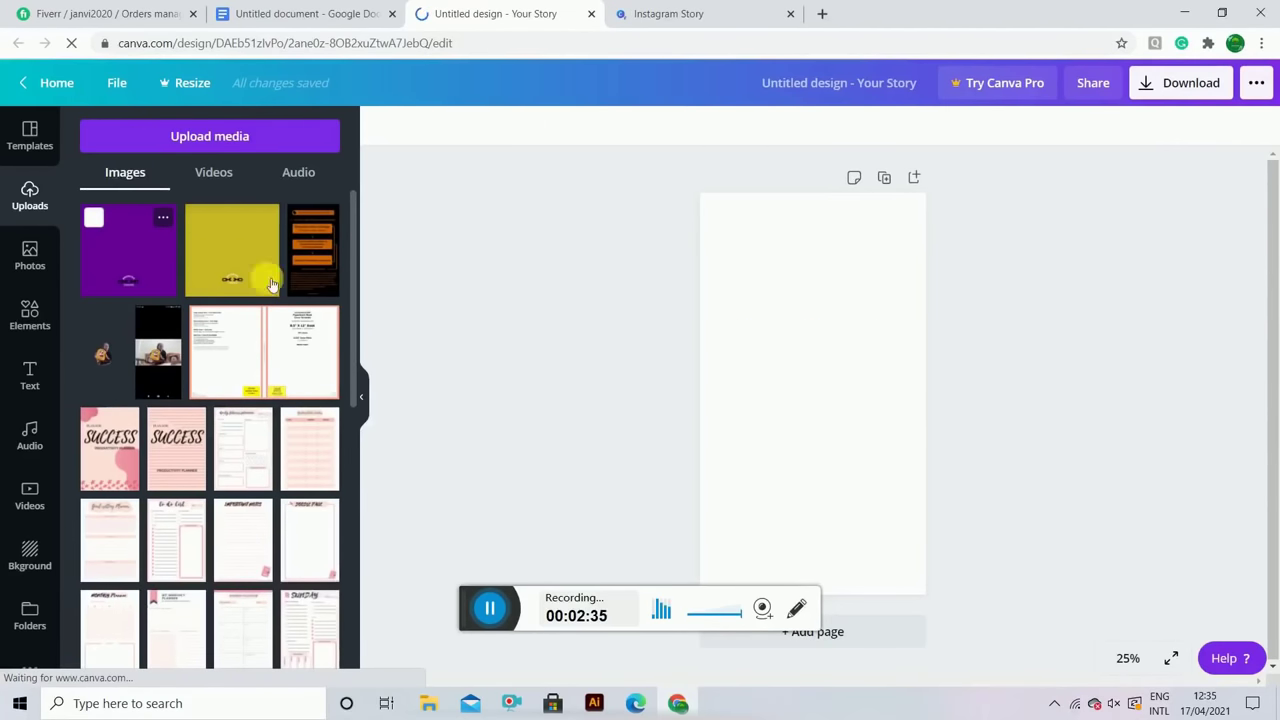
pyautogui.click(231, 262)
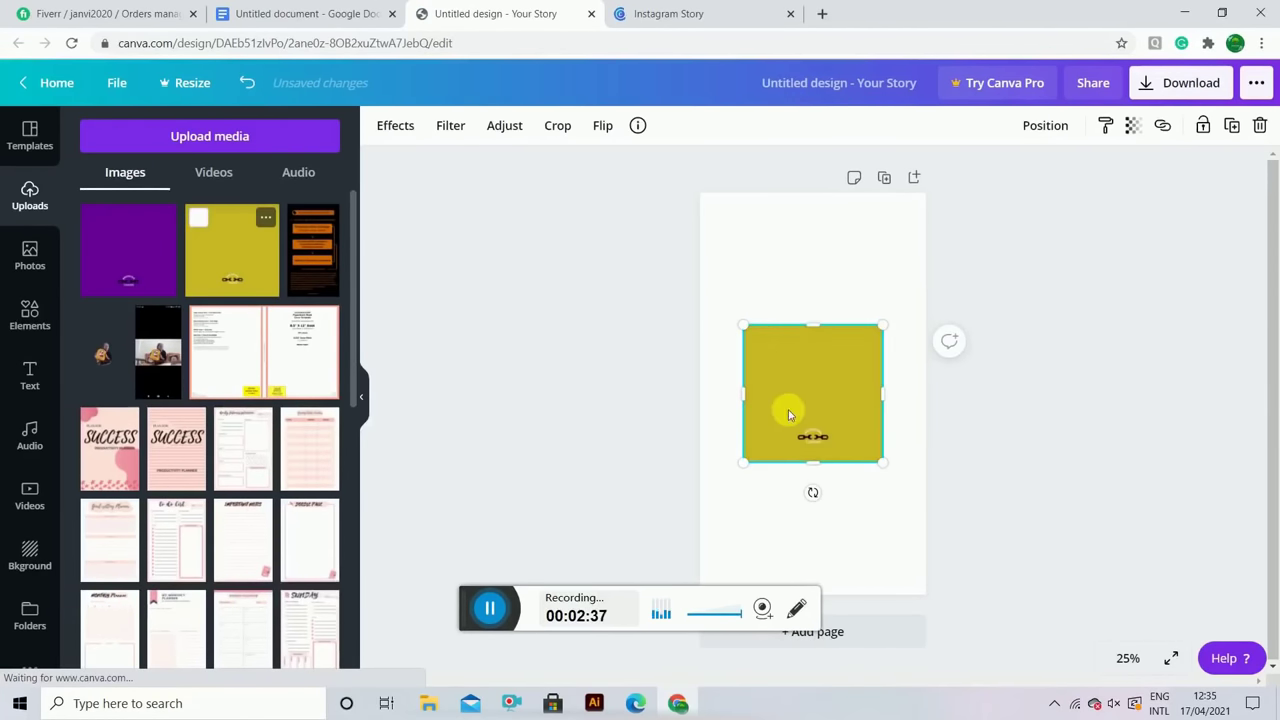
pyautogui.moveTo(777, 423); pyautogui.dragTo(851, 249)
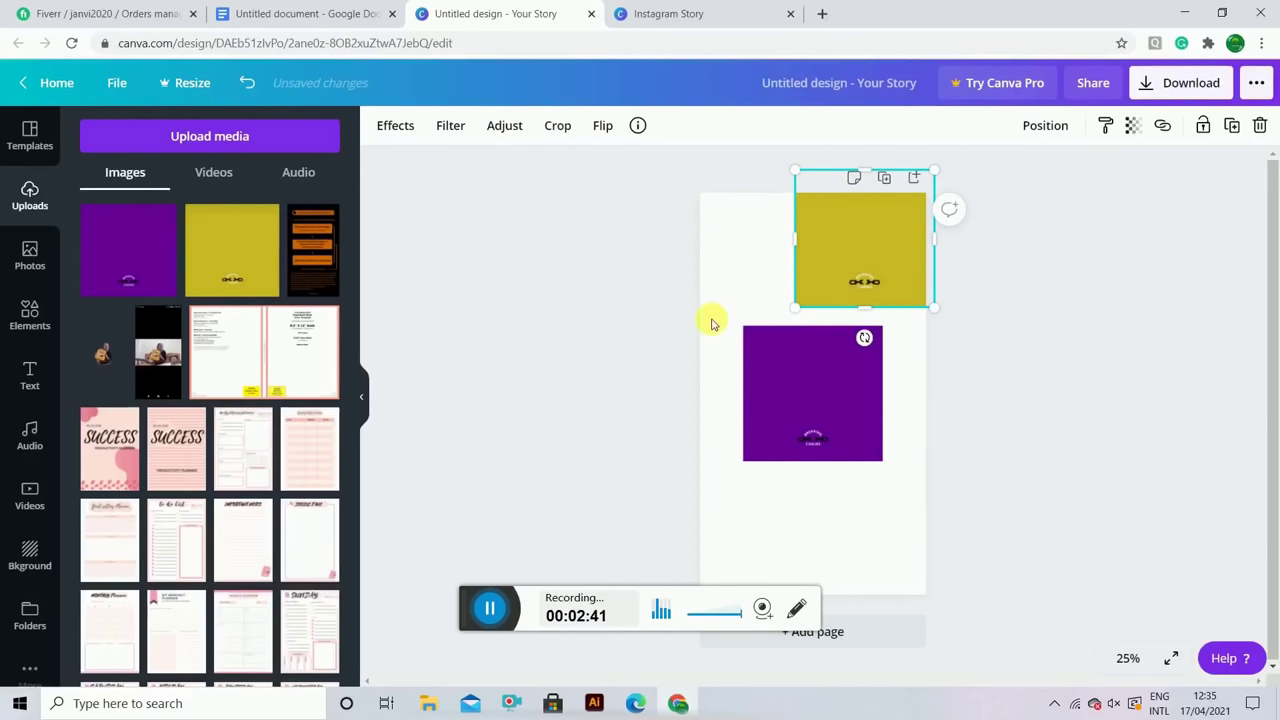
# Step: Set the page background to the yellow photo colour taken from the uploaded brand image
pyautogui.click(735, 267)
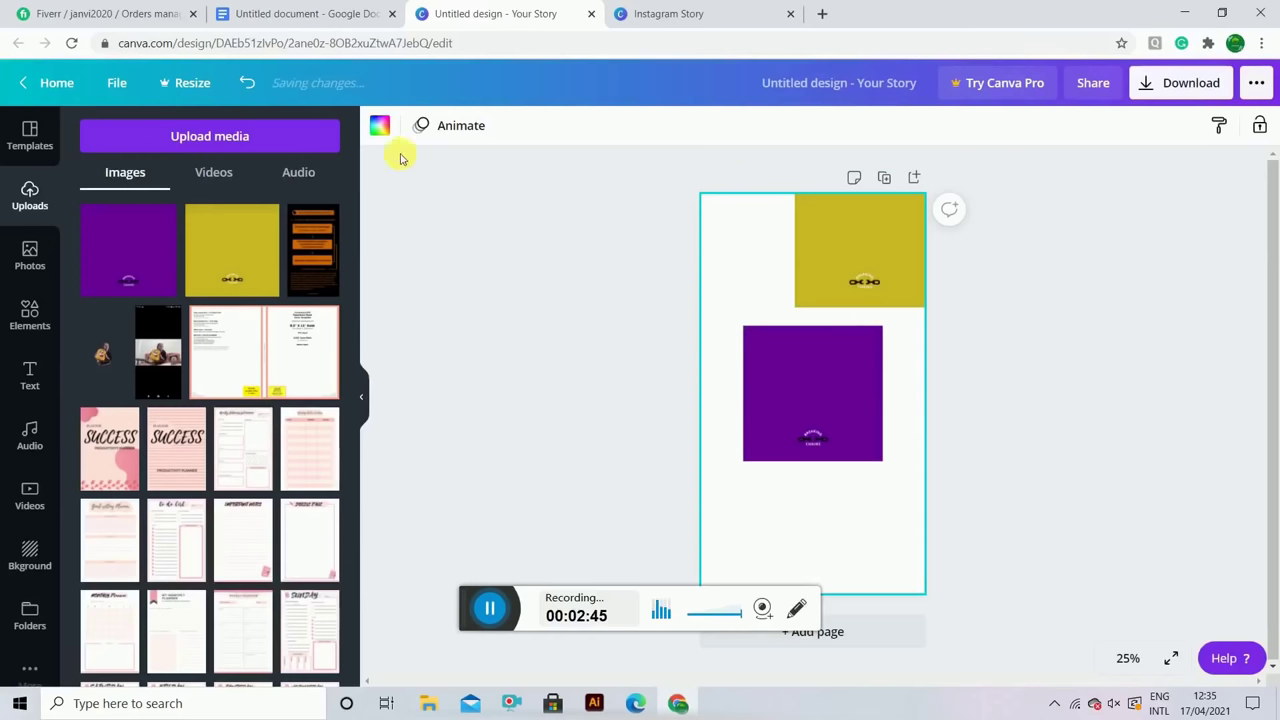
pyautogui.click(381, 125)
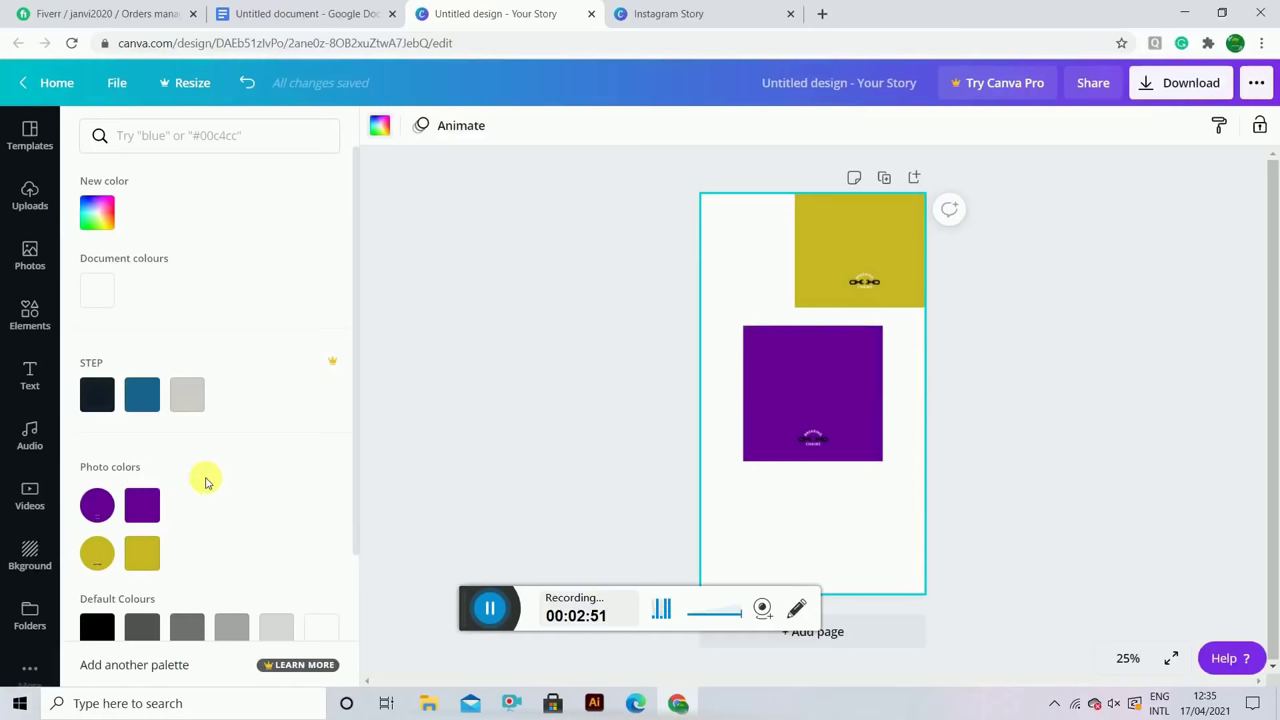
pyautogui.click(140, 555)
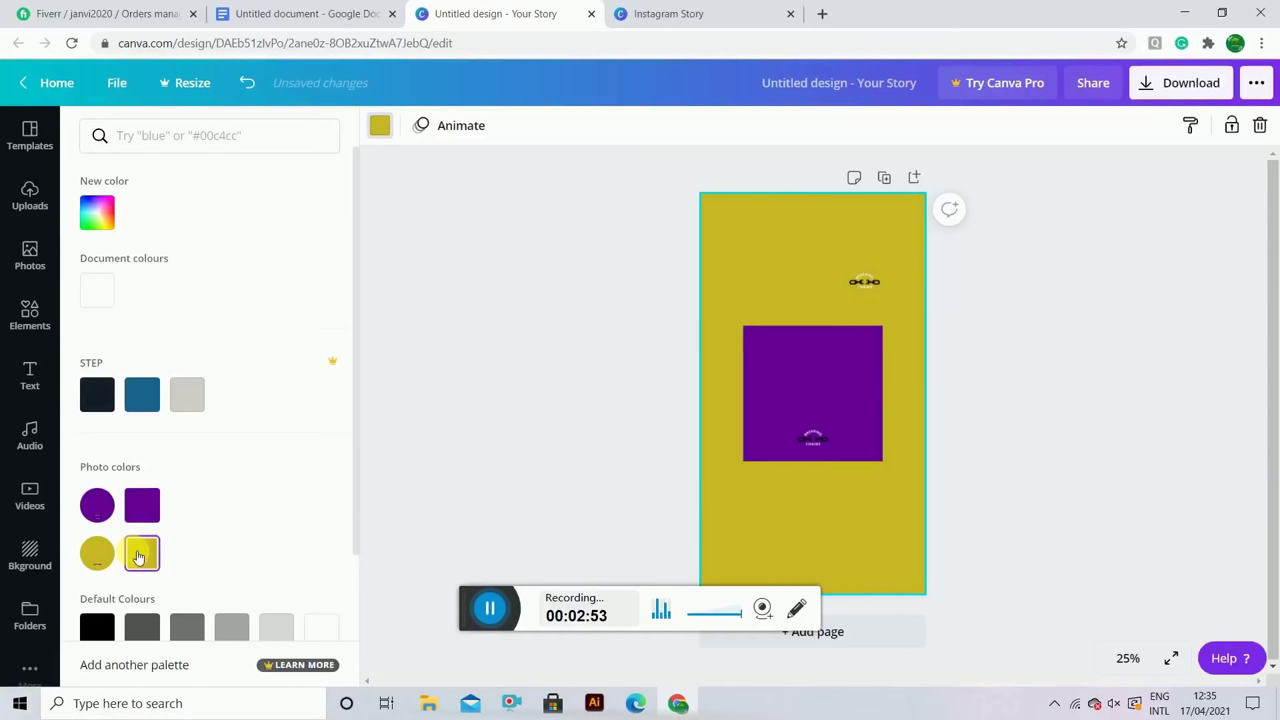
# Step: Delete the yellow brand image and move the purple one to the page's lower-left corner
pyautogui.click(846, 283)
pyautogui.press('Delete')
pyautogui.moveTo(812, 385); pyautogui.dragTo(748, 524)
# Step: Add a circle shape filled with the purple photo colour, and delete the purple brand image from the page
pyautogui.click(28, 314)
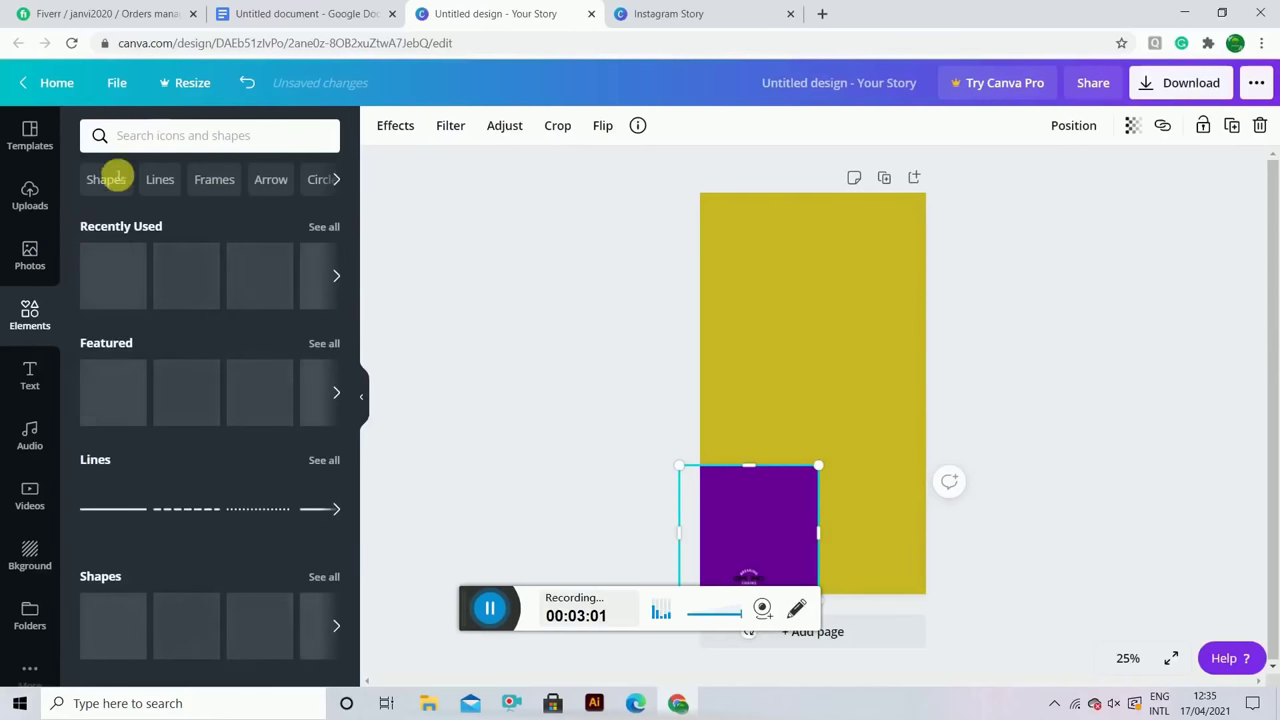
pyautogui.click(107, 186)
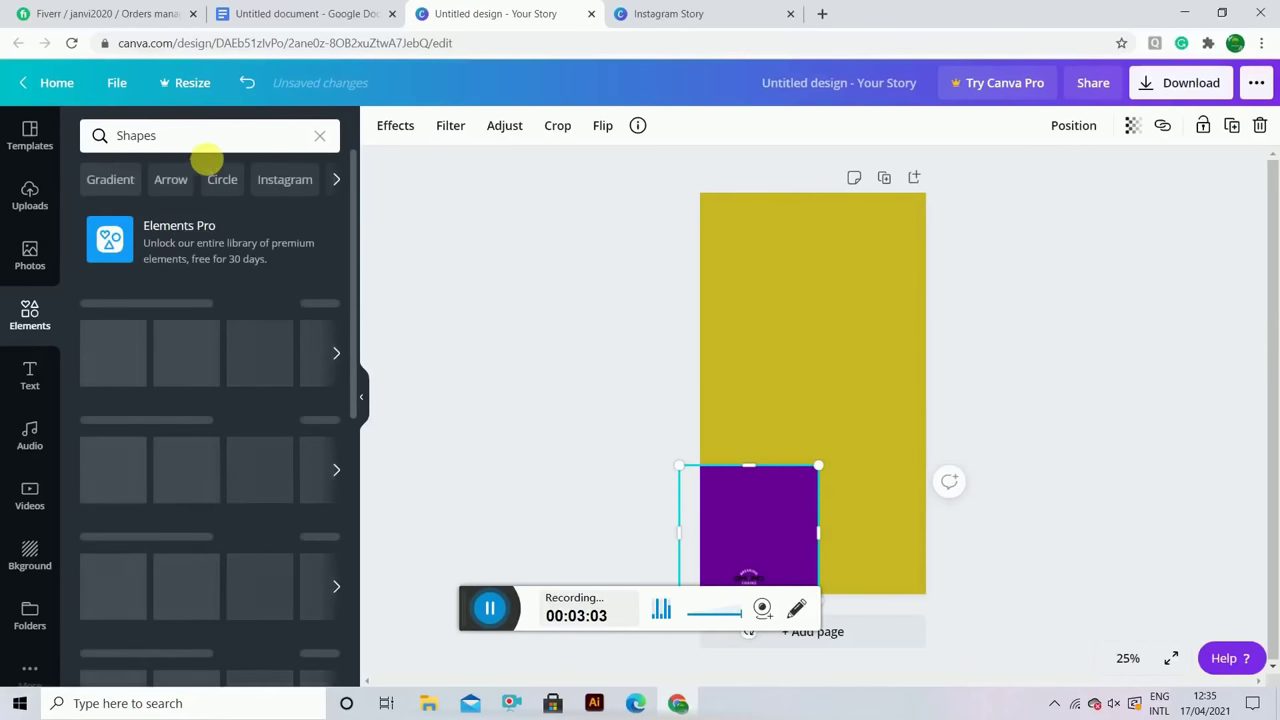
pyautogui.click(139, 308)
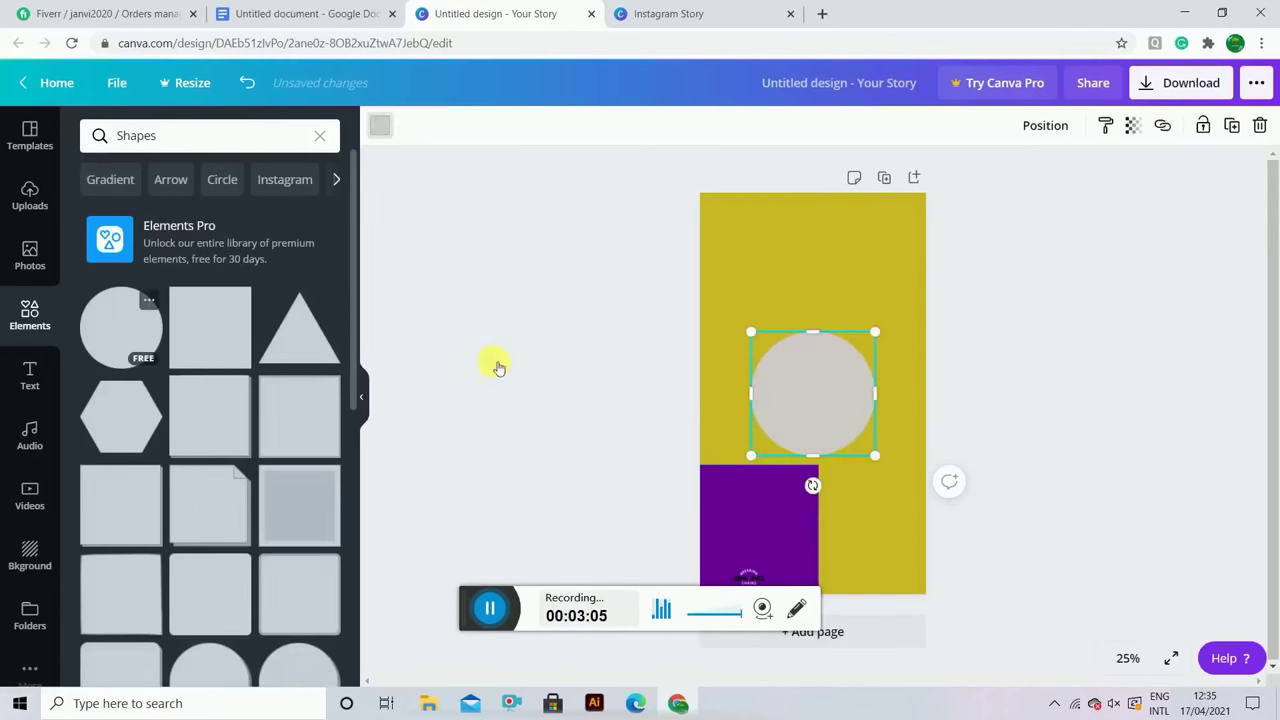
pyautogui.click(380, 126)
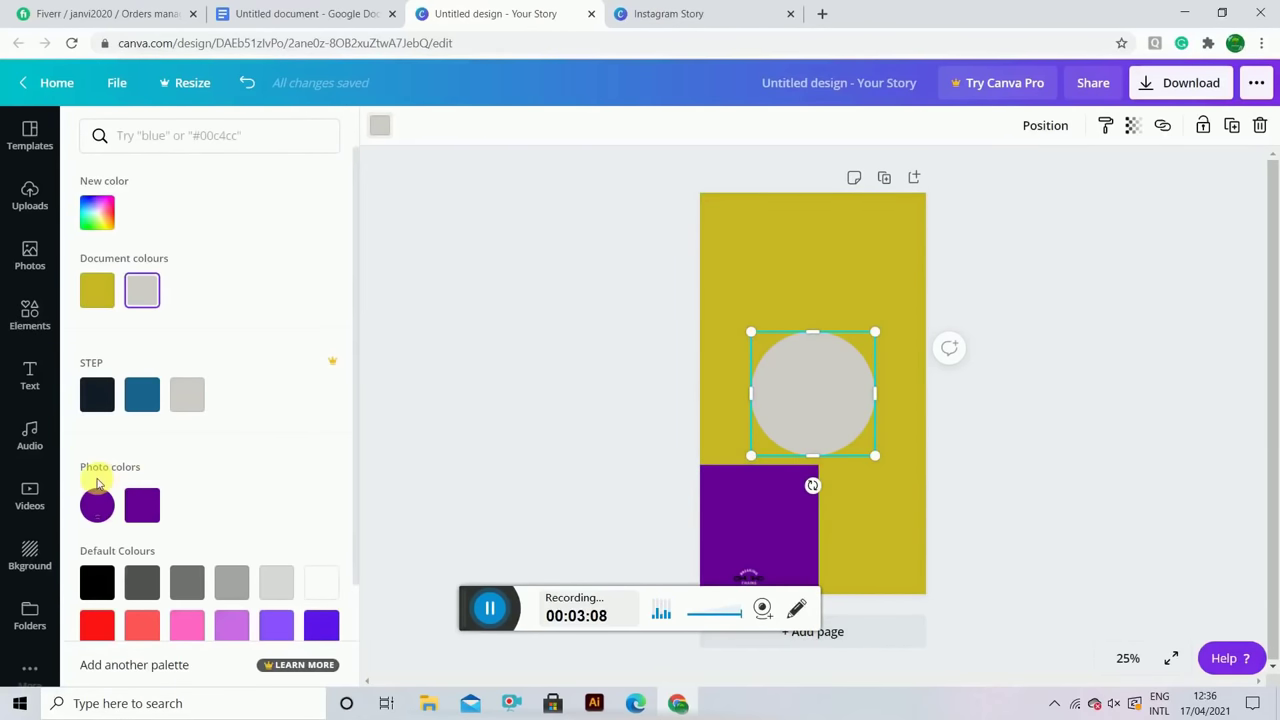
pyautogui.click(142, 505)
pyautogui.click(735, 522)
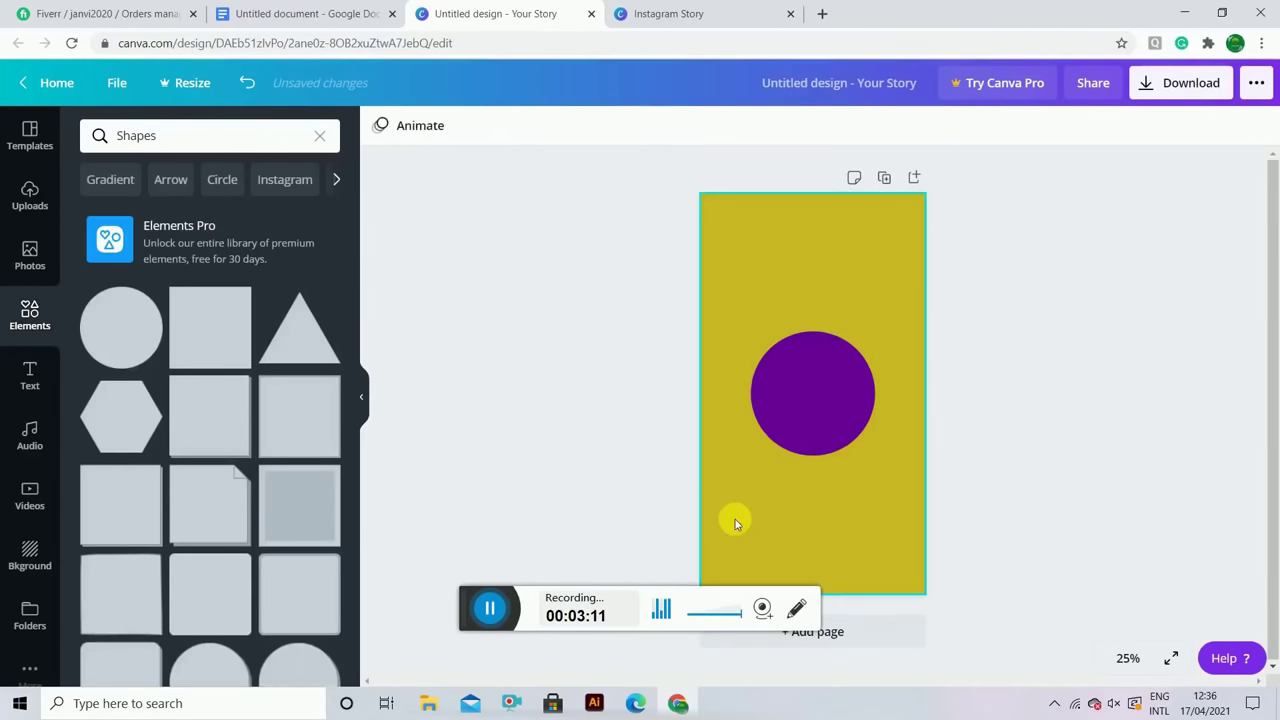
# Step: Enlarge the purple circle to nearly the full page width and centre it on the page
pyautogui.click(820, 380)
pyautogui.moveTo(811, 363); pyautogui.dragTo(797, 348)
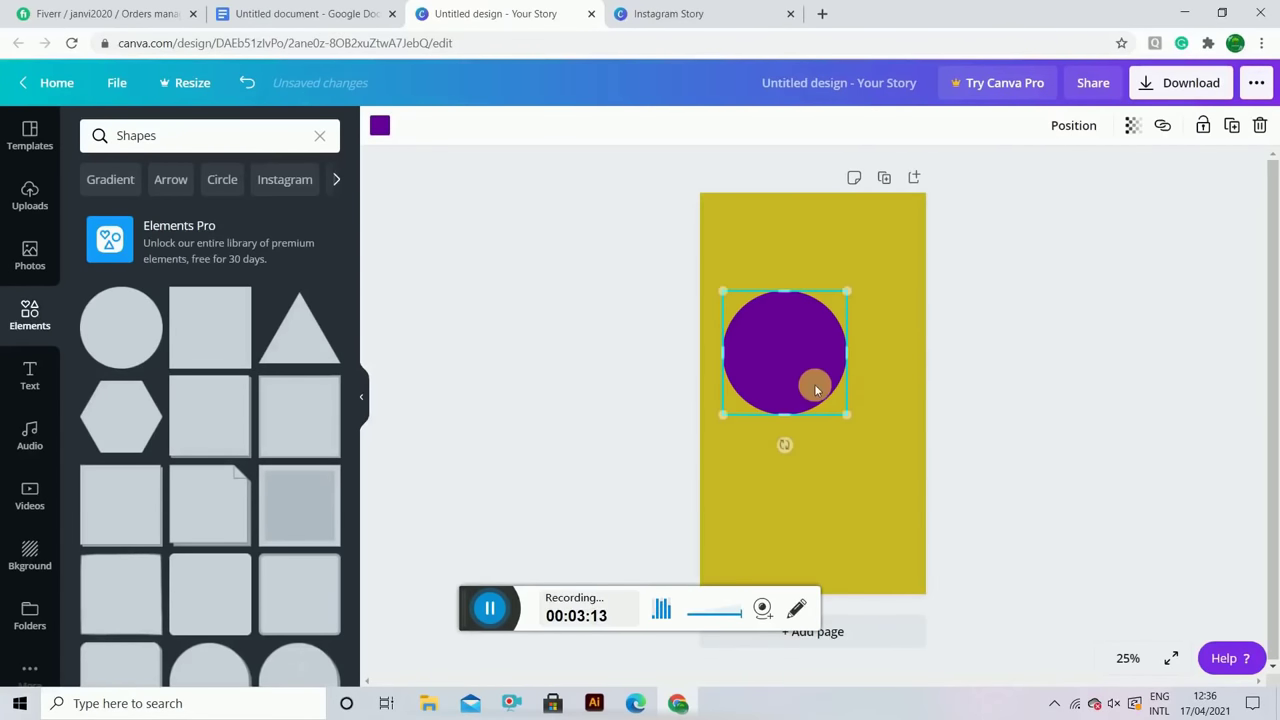
pyautogui.moveTo(848, 414); pyautogui.dragTo(903, 471)
pyautogui.moveTo(787, 368); pyautogui.dragTo(793, 388)
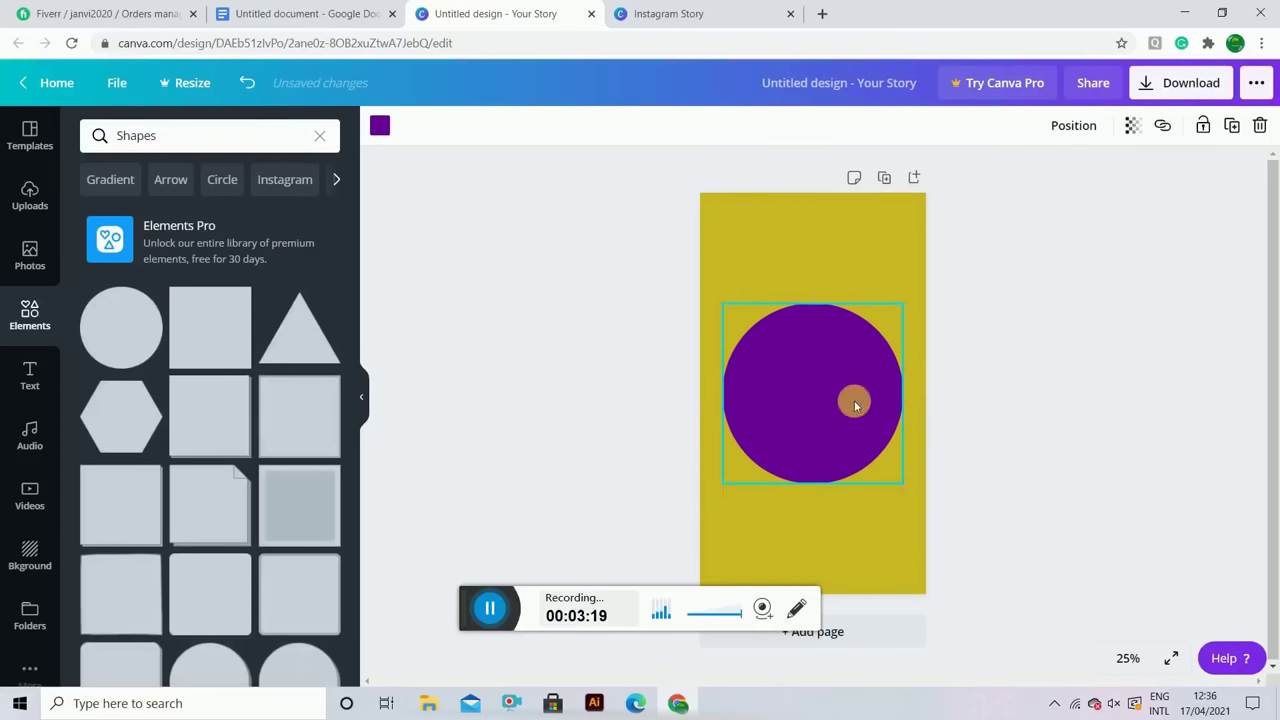
pyautogui.click(983, 437)
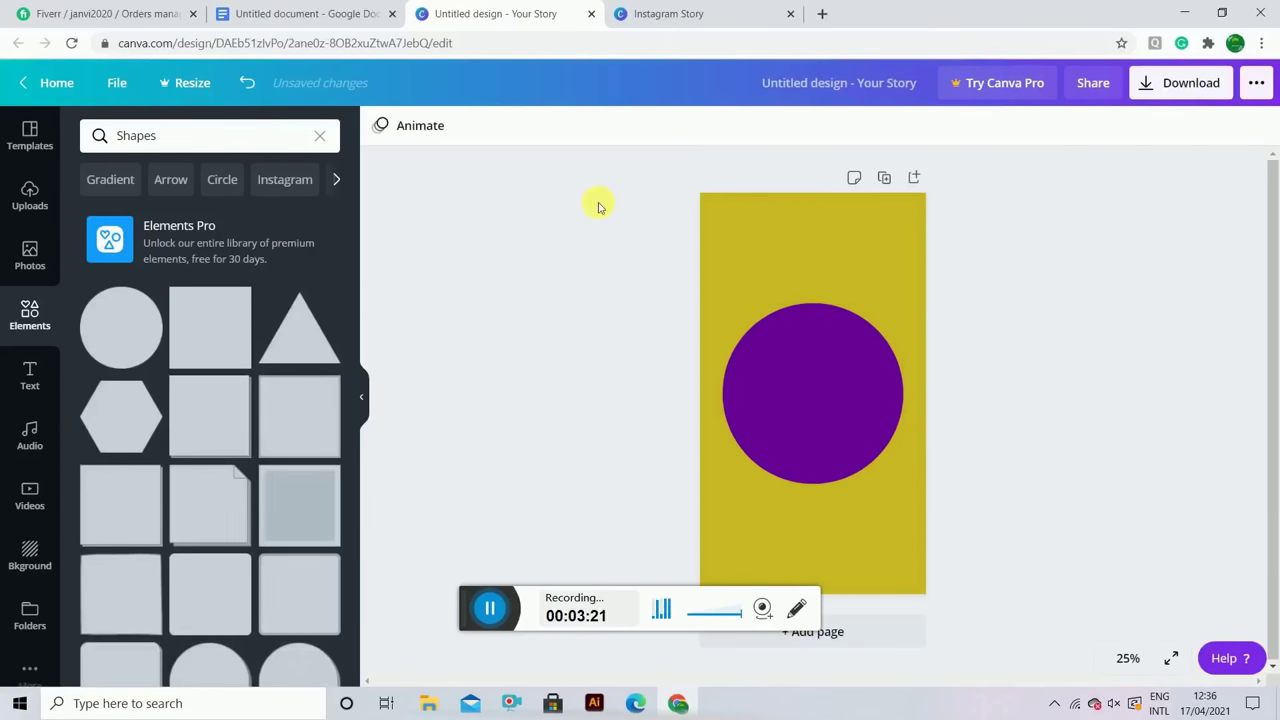
# Step: Add the recently used "Cheers to the New Year" text combination, ungroup it and delete its "To the New Year" line
pyautogui.click(12, 396)
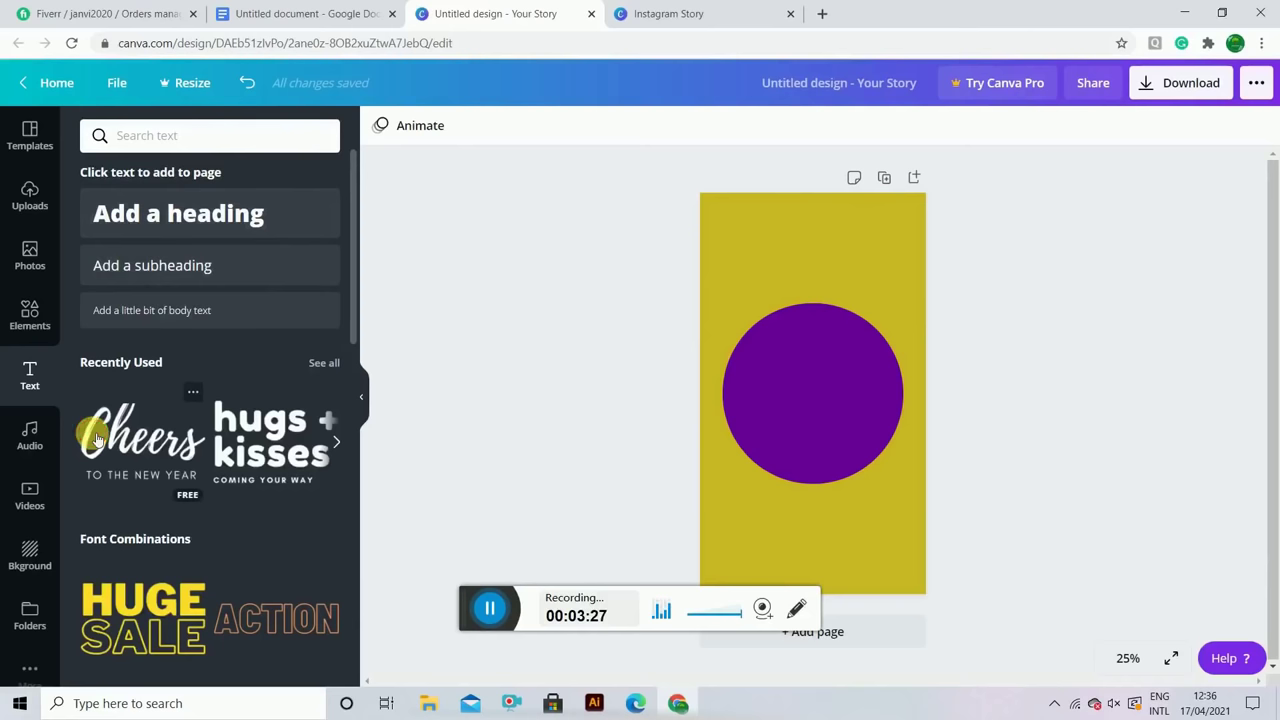
pyautogui.click(175, 433)
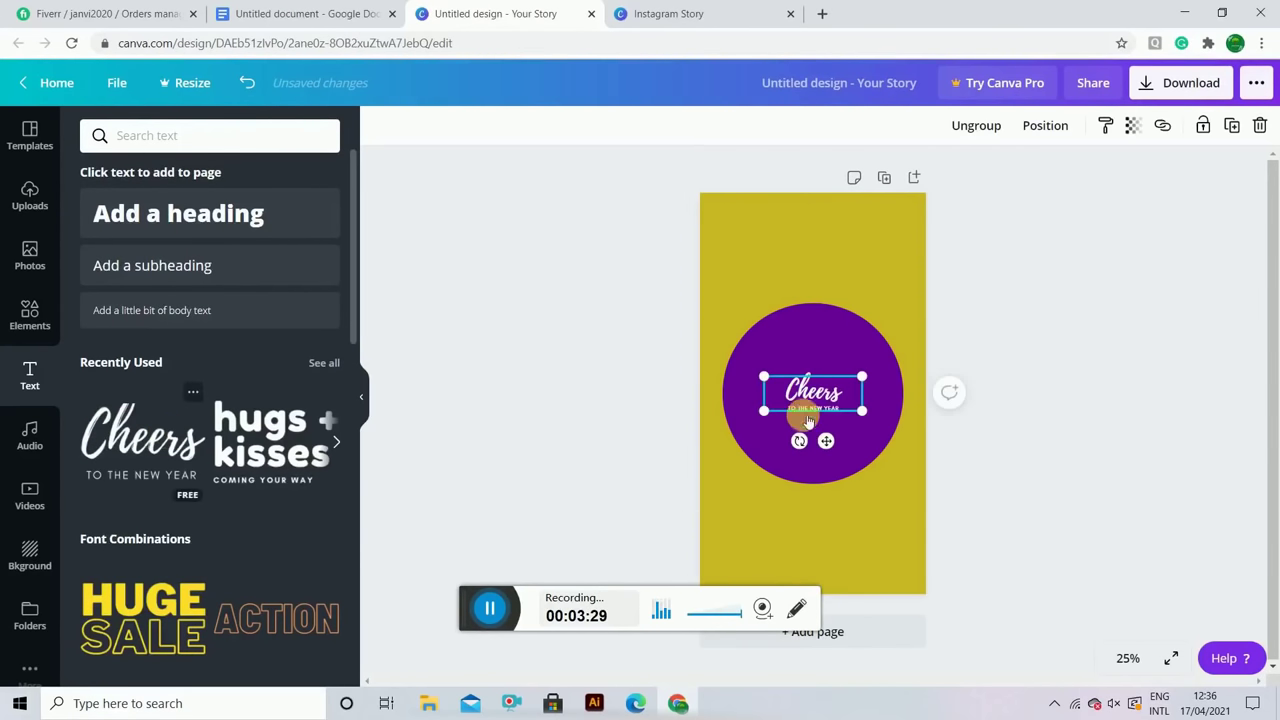
pyautogui.click(974, 125)
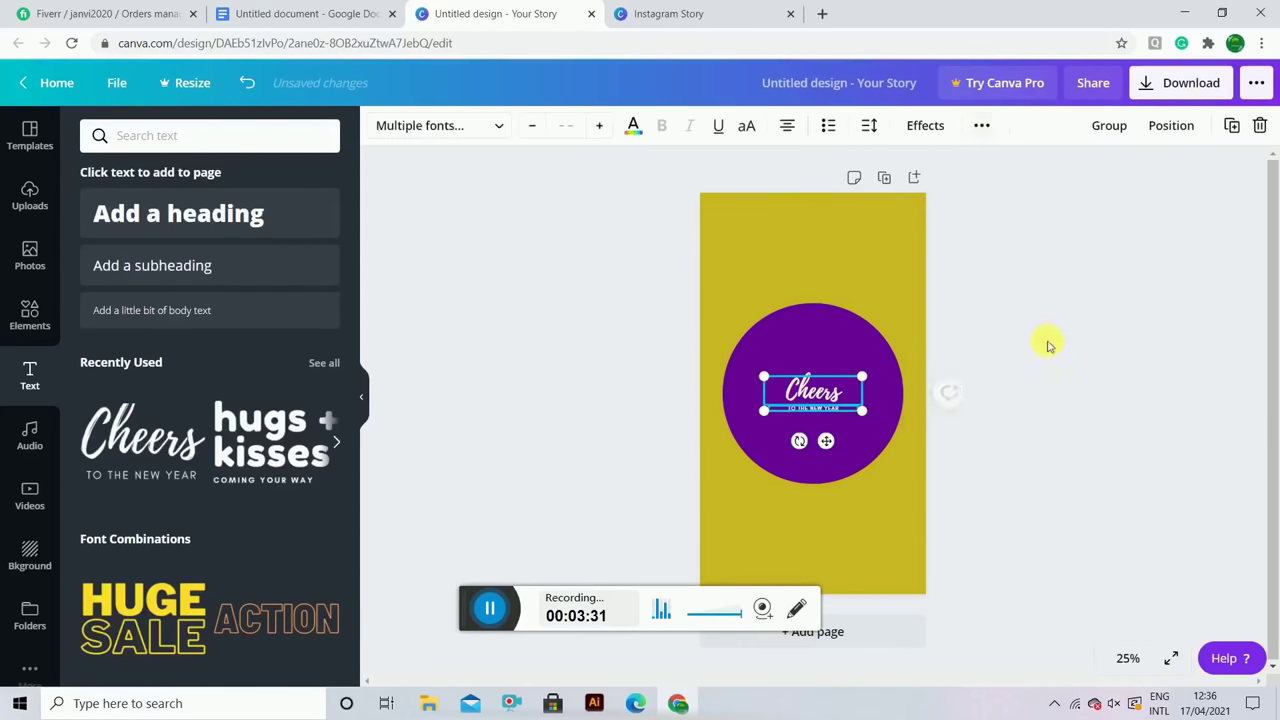
pyautogui.click(1048, 346)
pyautogui.click(808, 407)
# Step: Replace the "Cheers" text with "Spiritual Mindset", copied from the ninth item of the buyer's brief in Google Docs
pyautogui.click(811, 390)
pyautogui.doubleClick(810, 390)
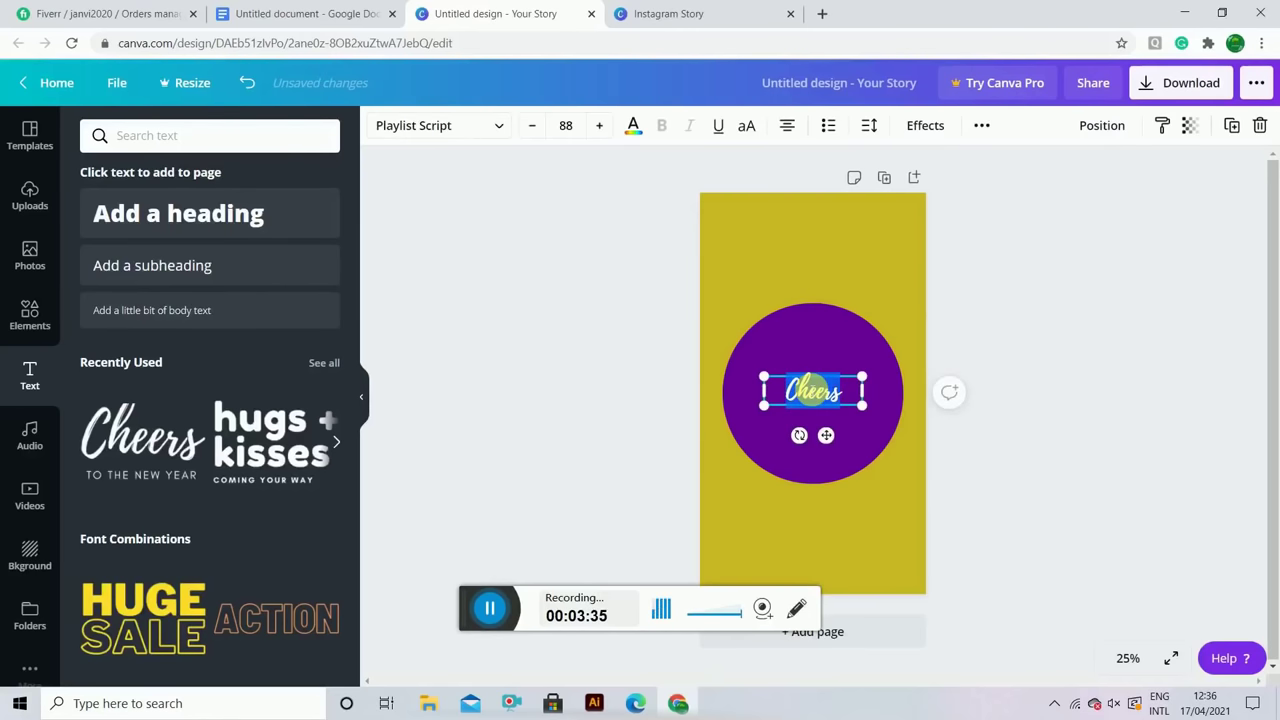
pyautogui.click(300, 14)
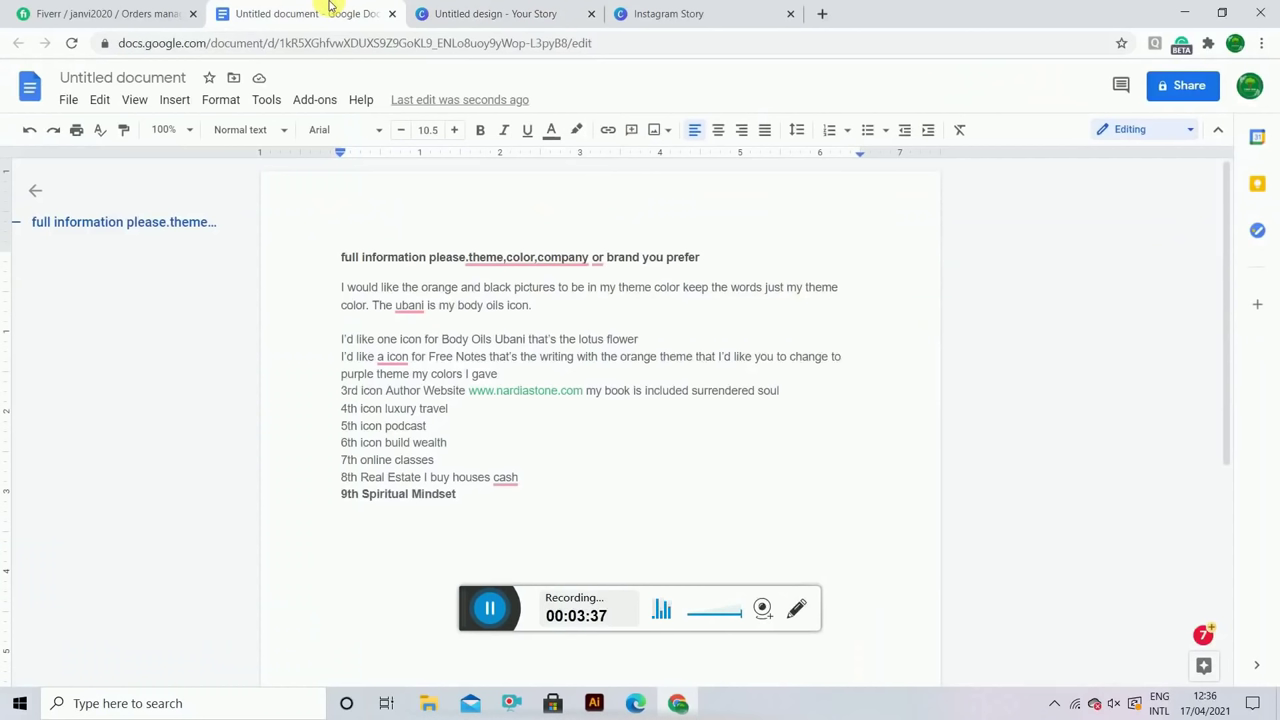
pyautogui.moveTo(458, 494); pyautogui.dragTo(368, 505)
pyautogui.hotkey('ctrl', 'c')
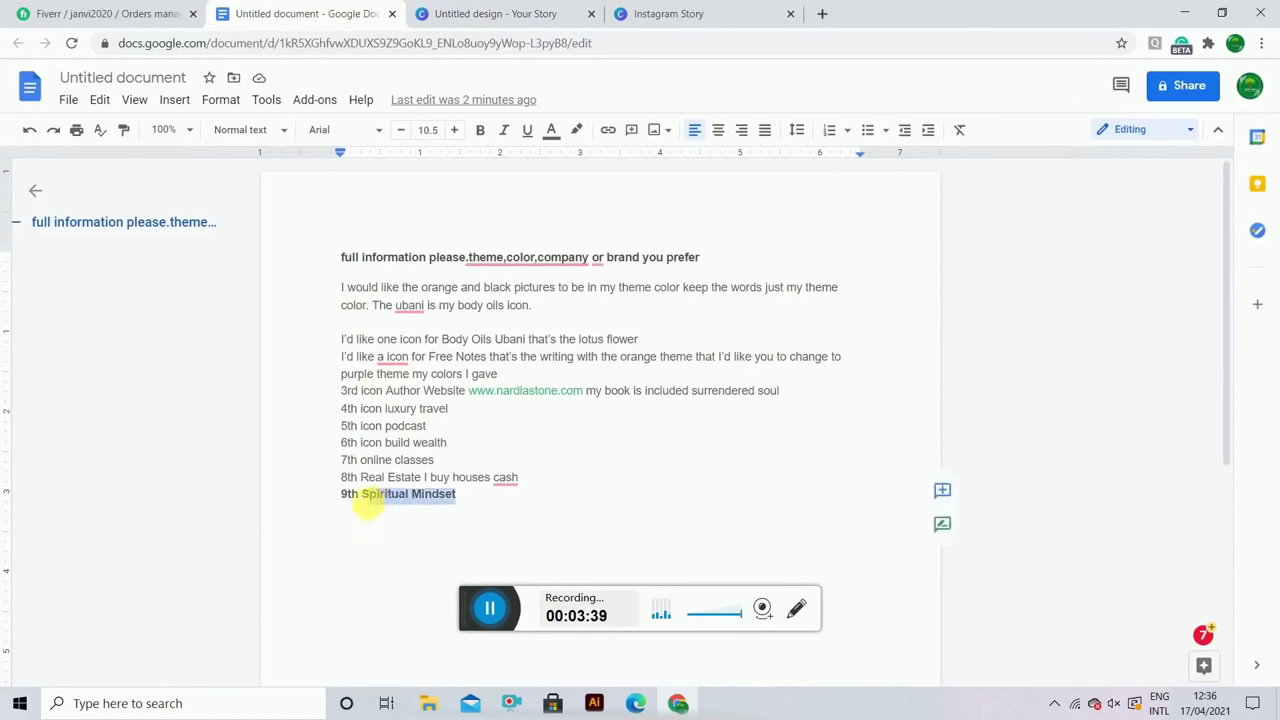
pyautogui.click(537, 8)
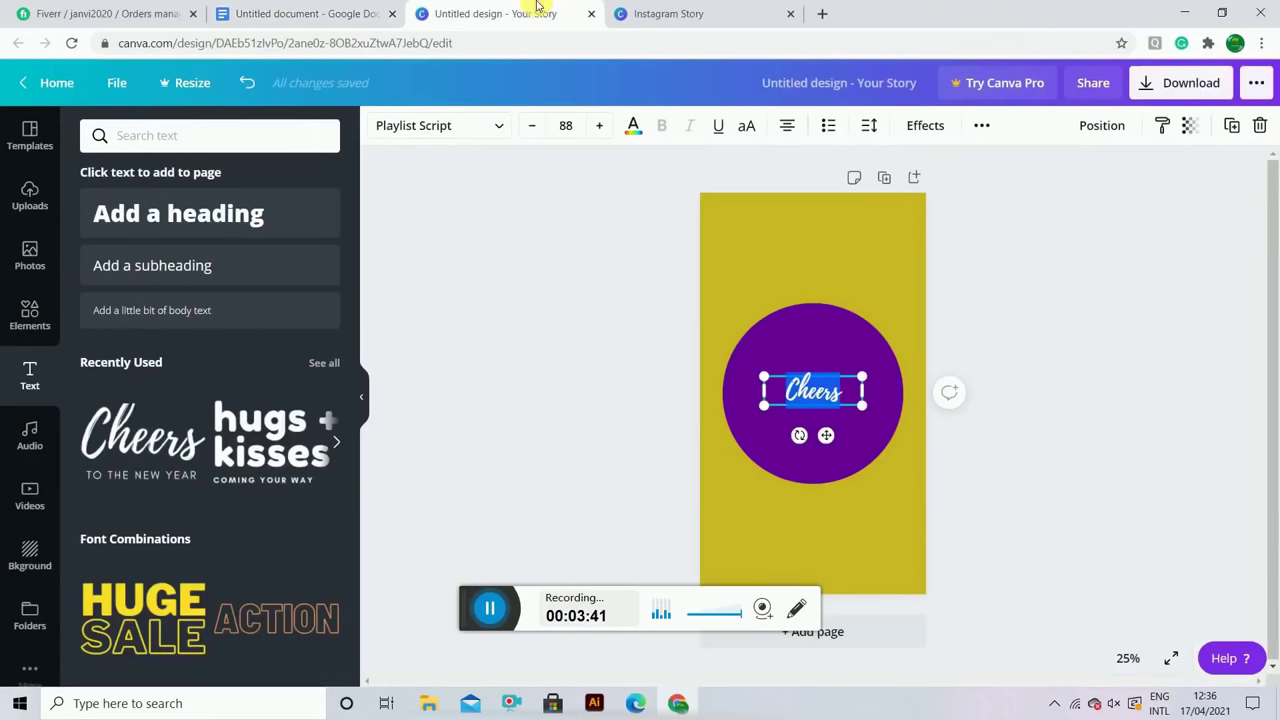
pyautogui.hotkey('ctrl', 'v')
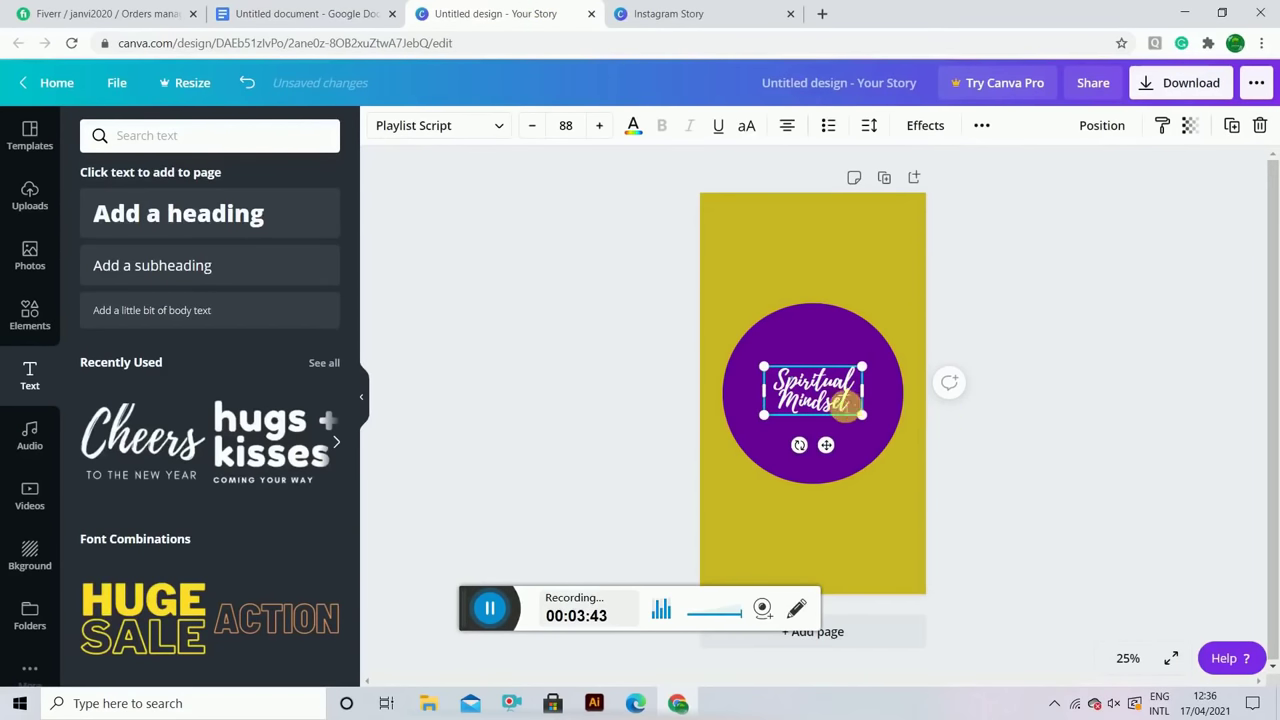
# Step: Move the "Spiritual Mindset" text below the circle and colour it with the document's purple
pyautogui.moveTo(823, 565); pyautogui.dragTo(829, 591)
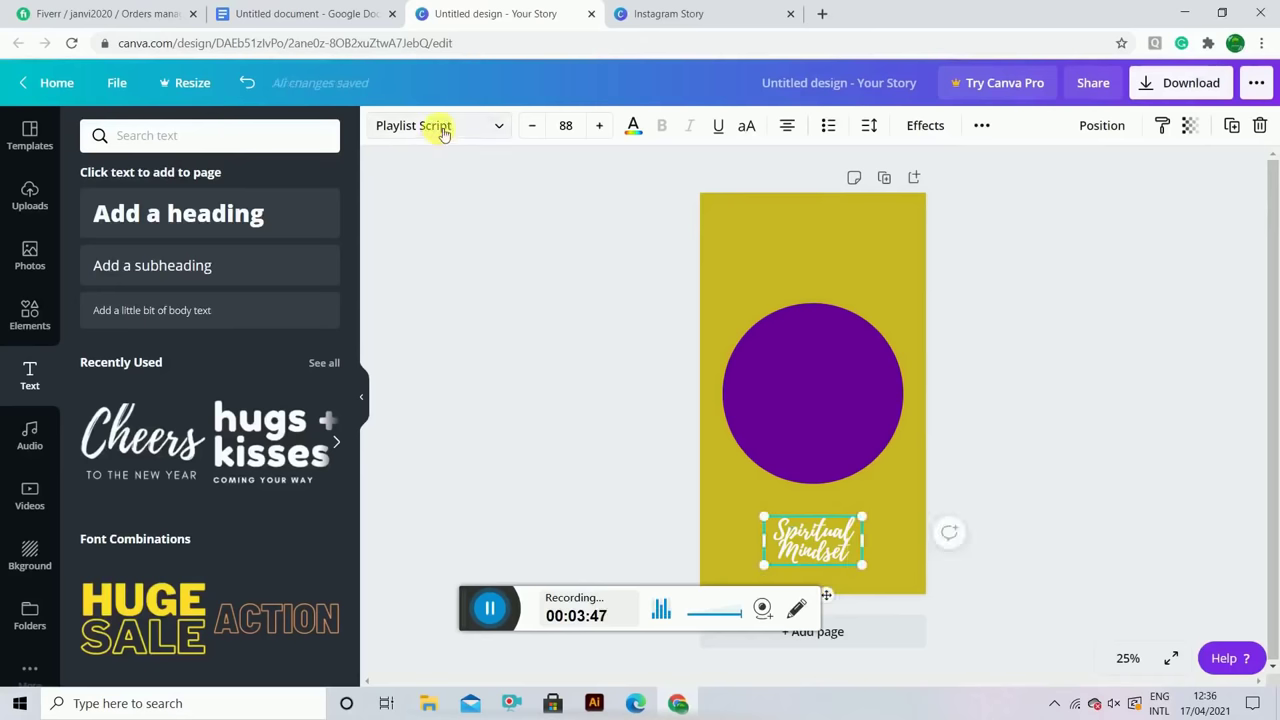
pyautogui.click(635, 122)
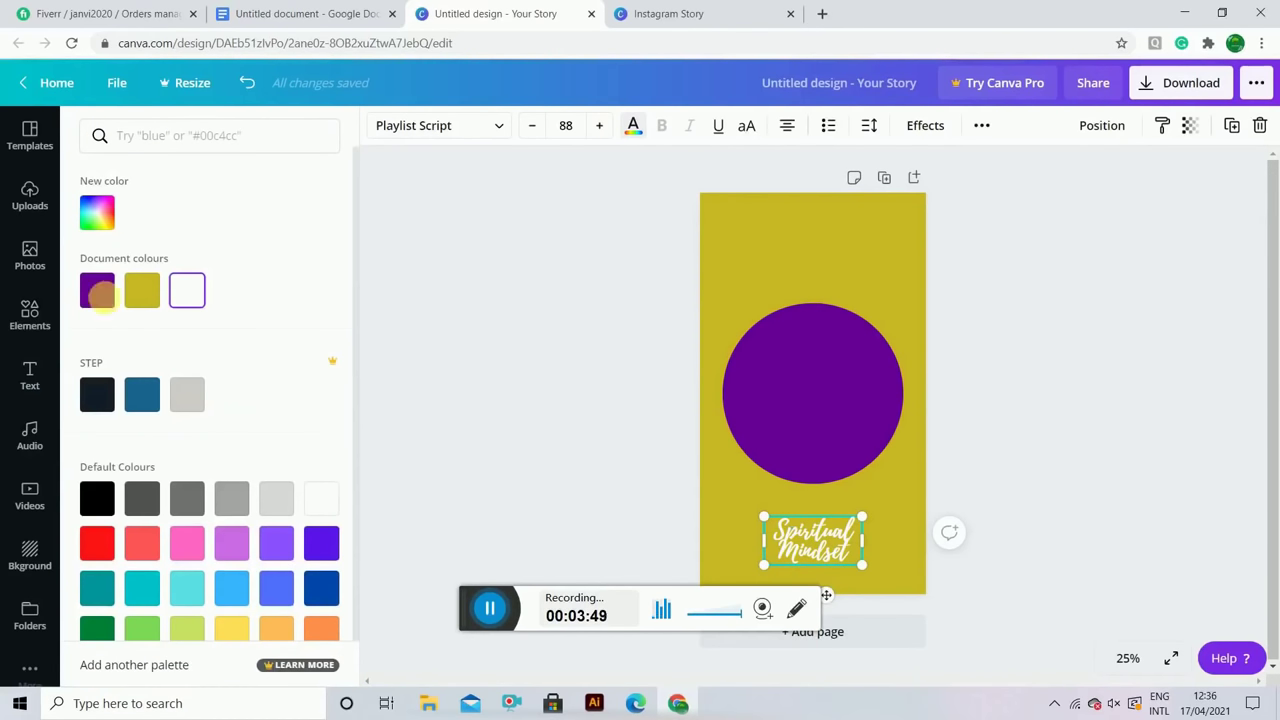
pyautogui.click(97, 290)
pyautogui.click(494, 380)
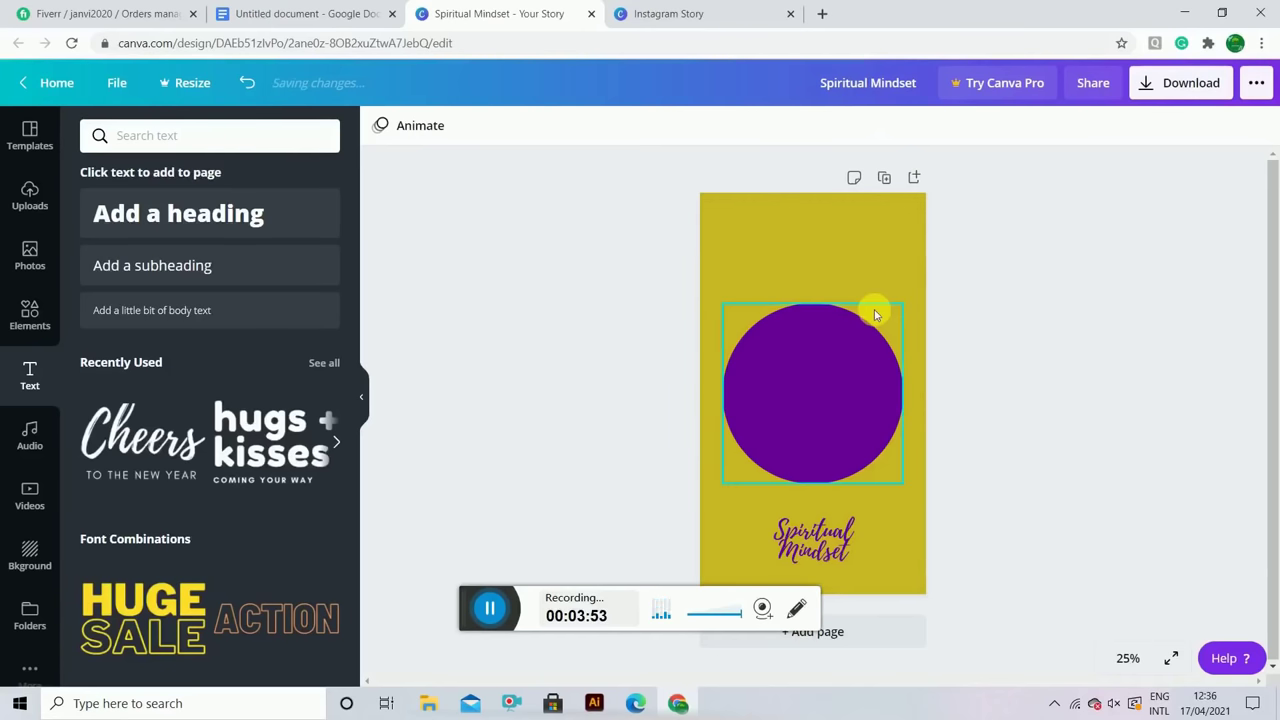
# Step: Search the elements for "brain" and add the free red head profile with a white oval brain area
pyautogui.click(18, 328)
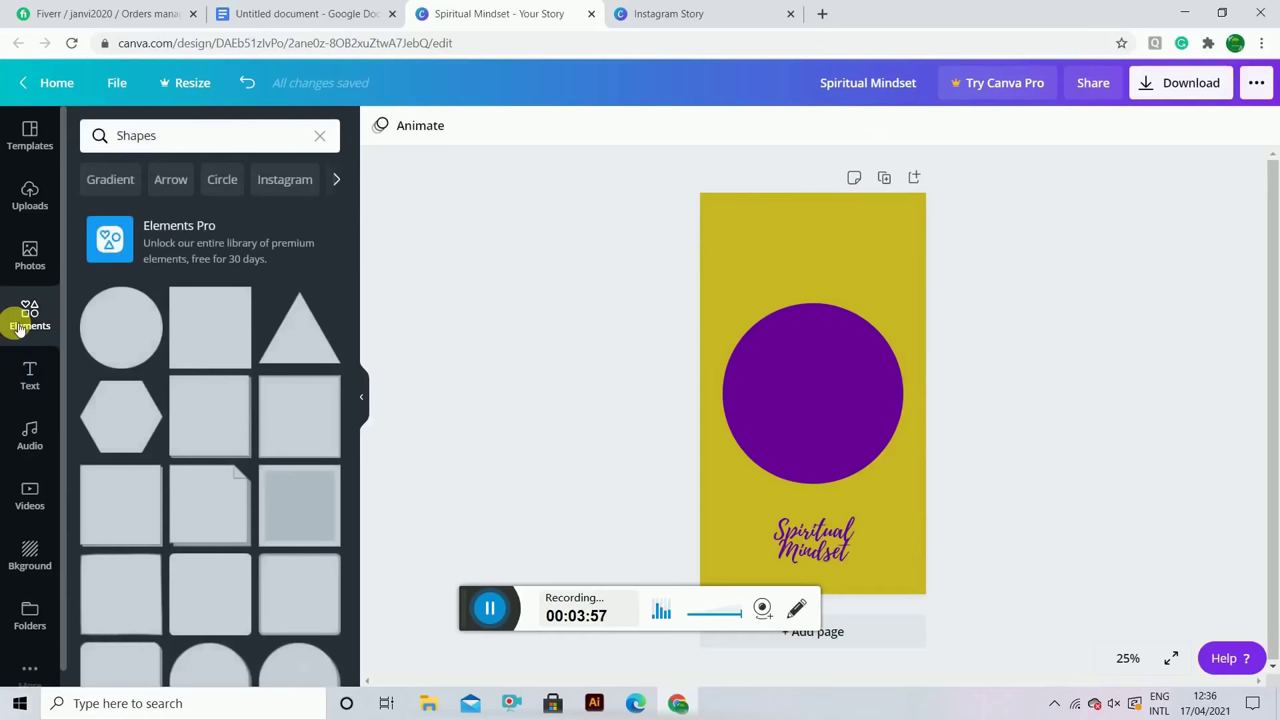
pyautogui.click(320, 136)
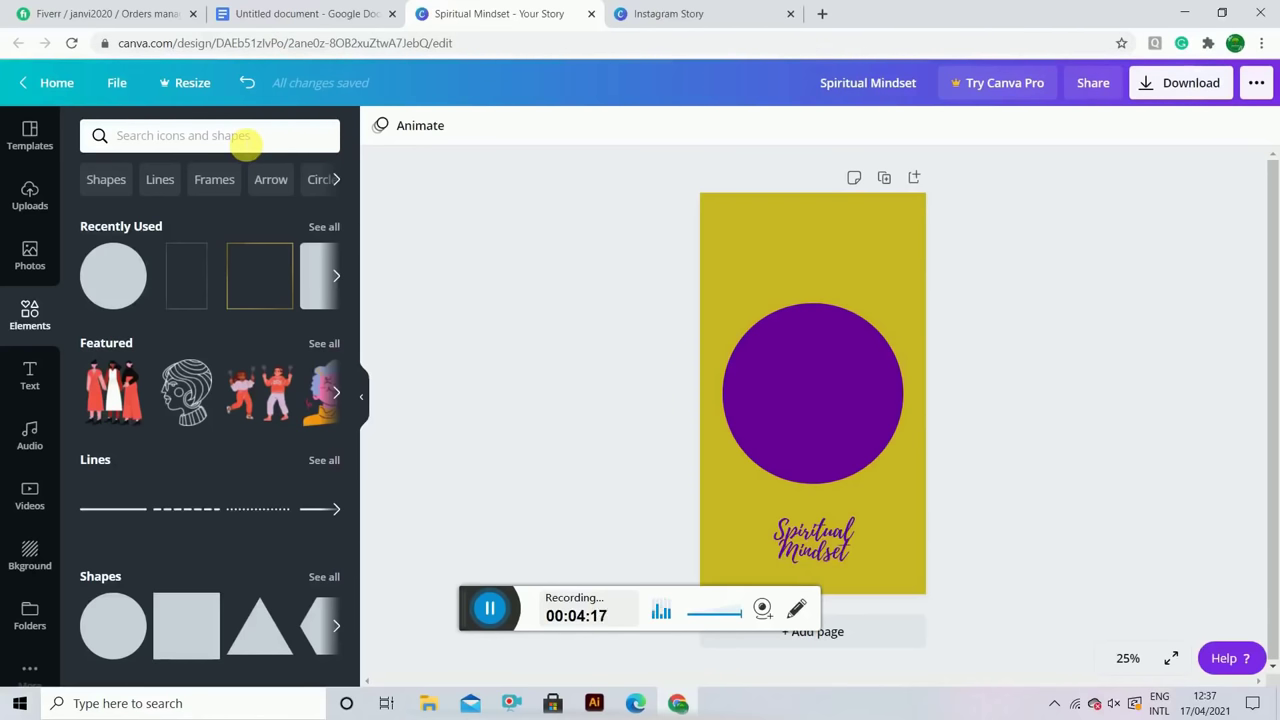
pyautogui.click(245, 145)
pyautogui.write('brain')
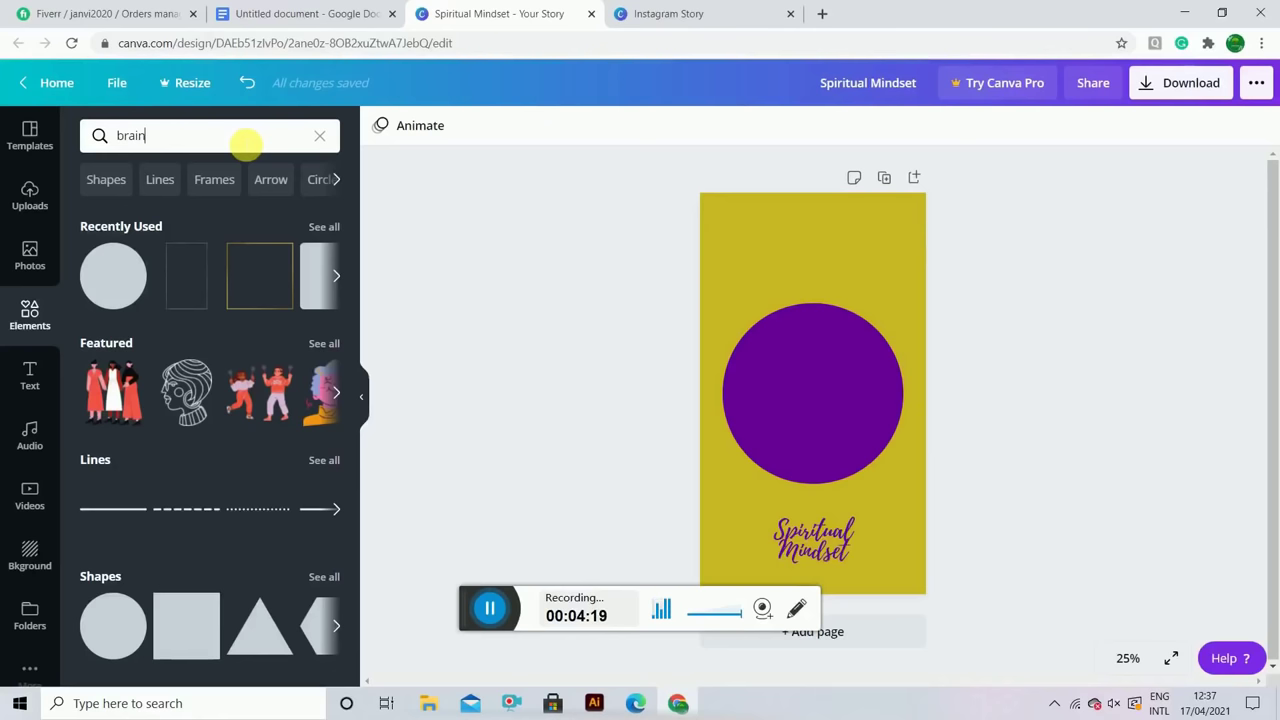
pyautogui.press('Return')
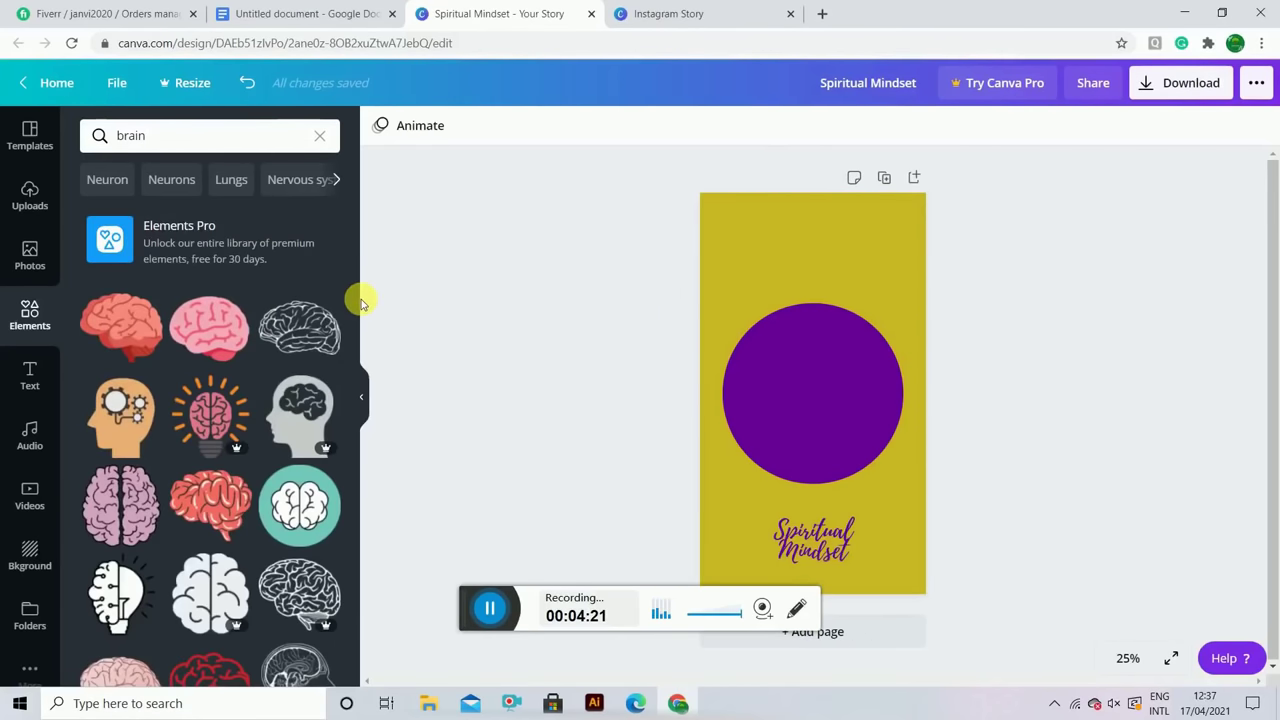
pyautogui.scroll(-3, 354, 357)
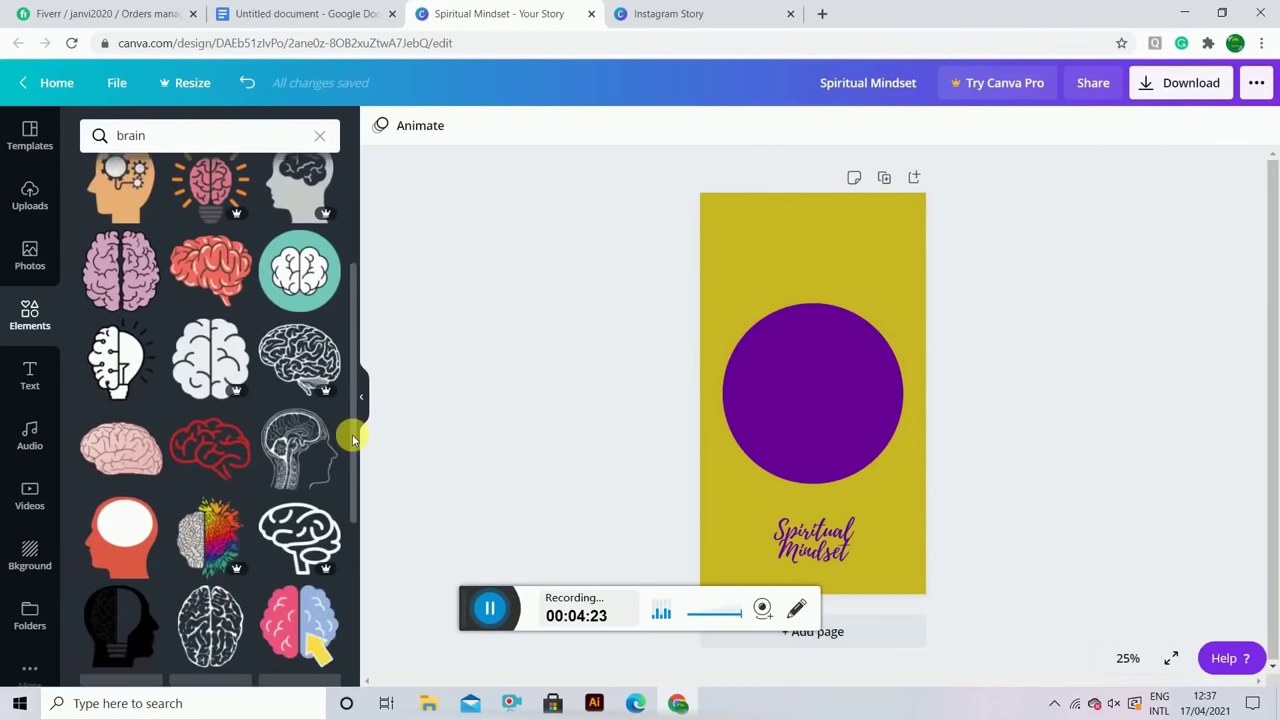
pyautogui.scroll(-1, 352, 437)
pyautogui.click(133, 490)
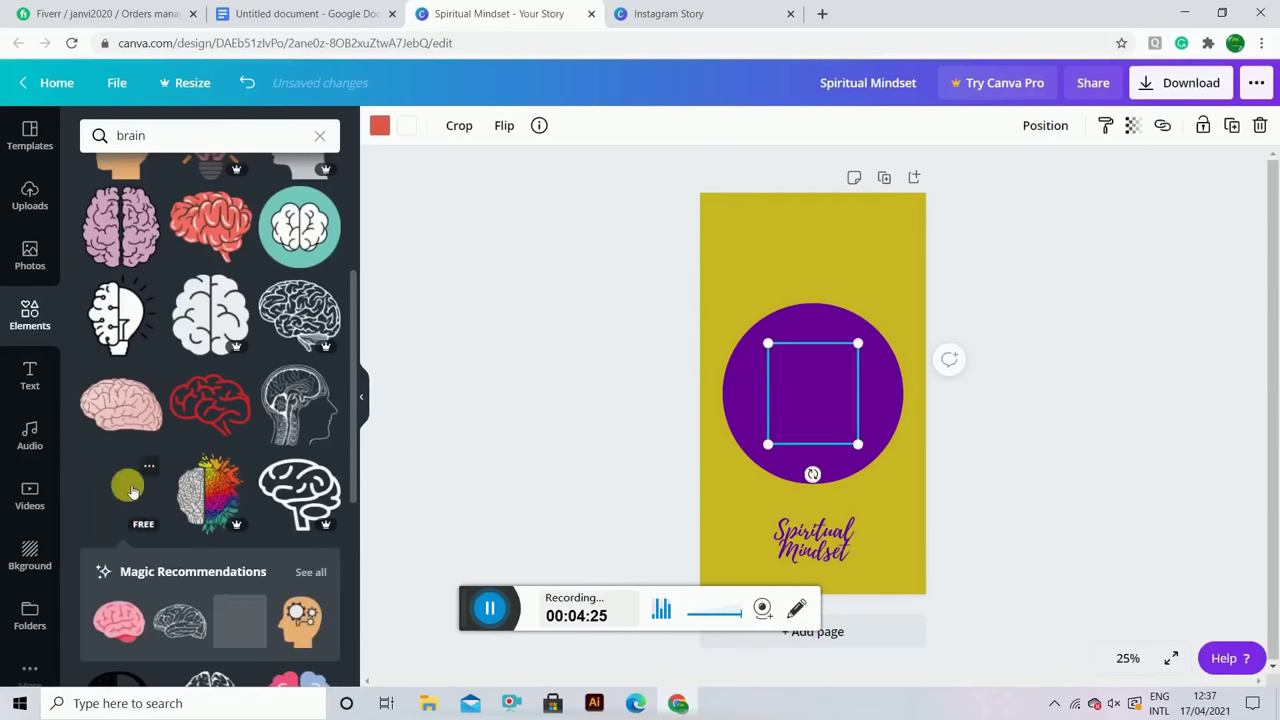
# Step: Enlarge the head graphic to fill most of the circle, recolour its red part brand yellow and centre it
pyautogui.moveTo(768, 444); pyautogui.dragTo(757, 457)
pyautogui.moveTo(858, 344); pyautogui.dragTo(873, 327)
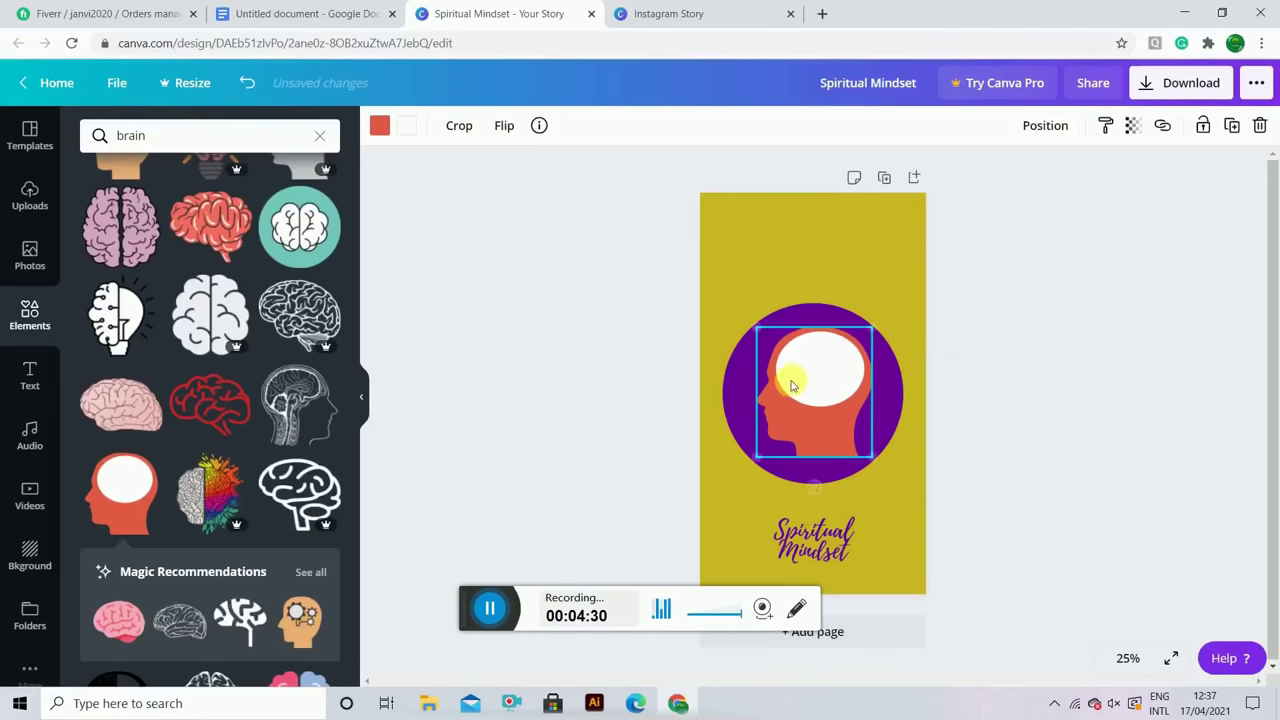
pyautogui.click(381, 125)
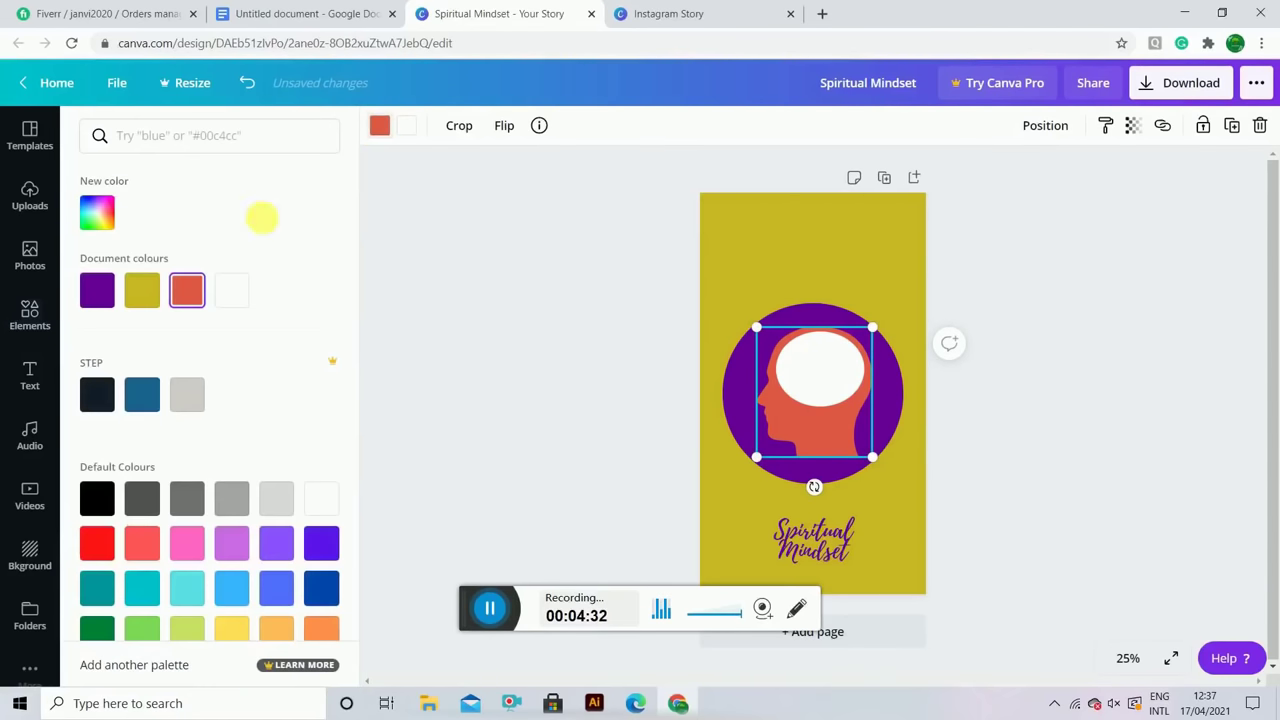
pyautogui.click(142, 293)
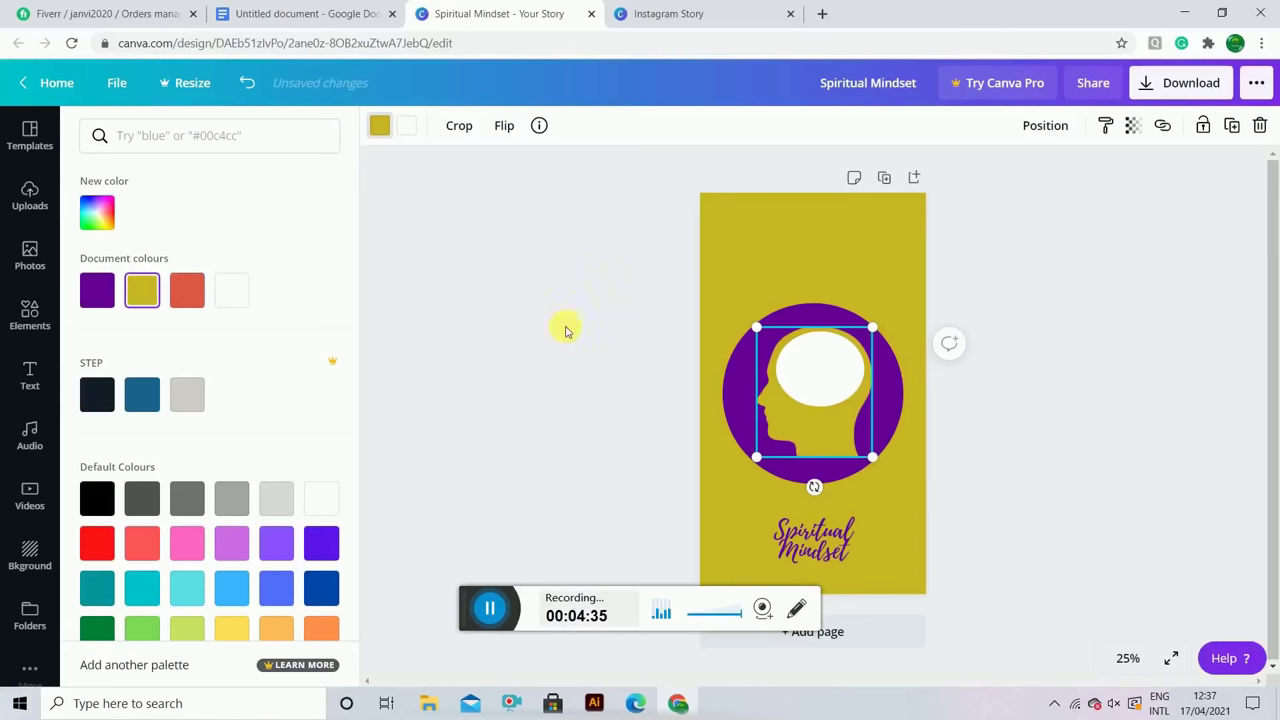
pyautogui.moveTo(840, 402); pyautogui.dragTo(836, 384)
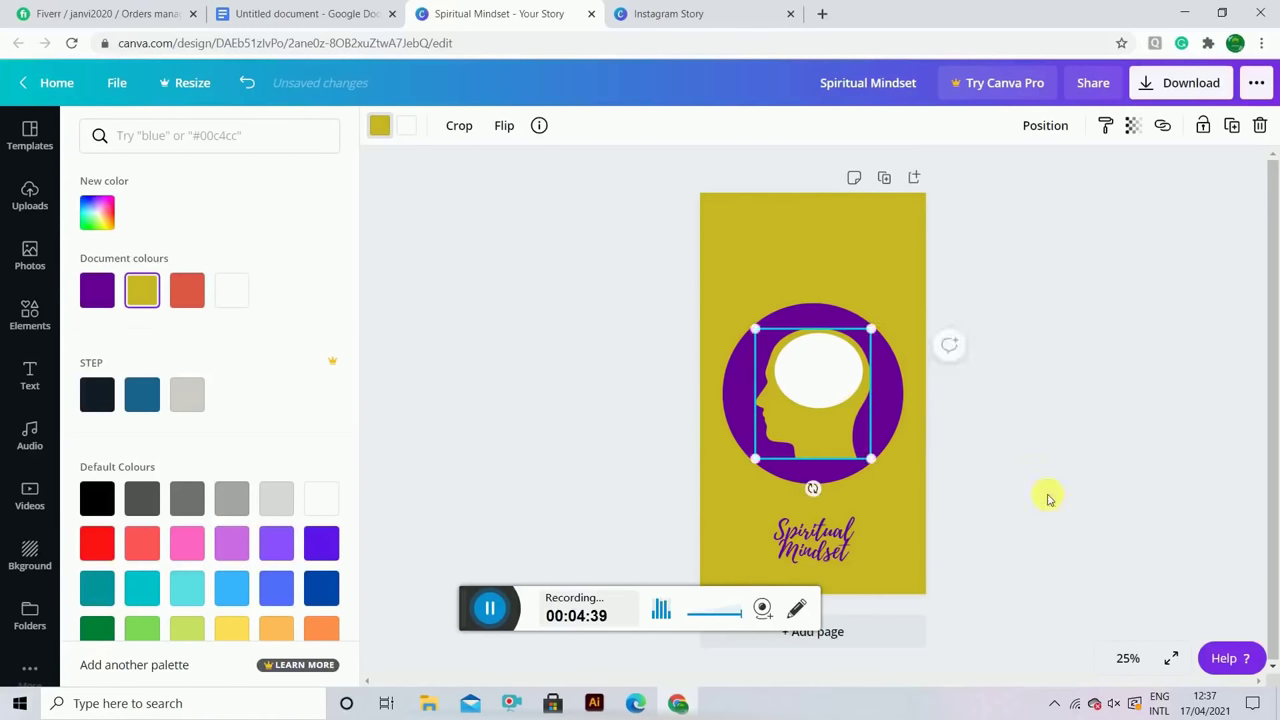
pyautogui.click(1049, 500)
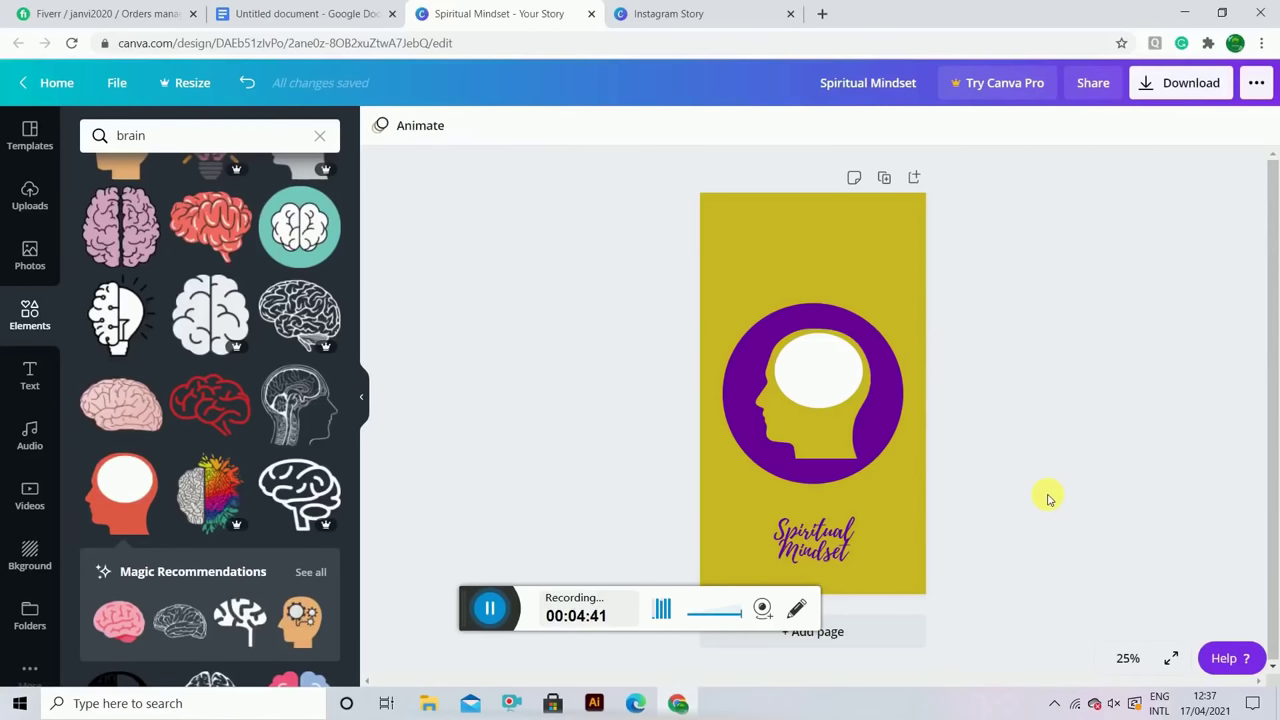
# Step: Search the elements for "spiritual" and add the free meditating figure with a round blue sunburst
pyautogui.click(320, 138)
pyautogui.write('spir')
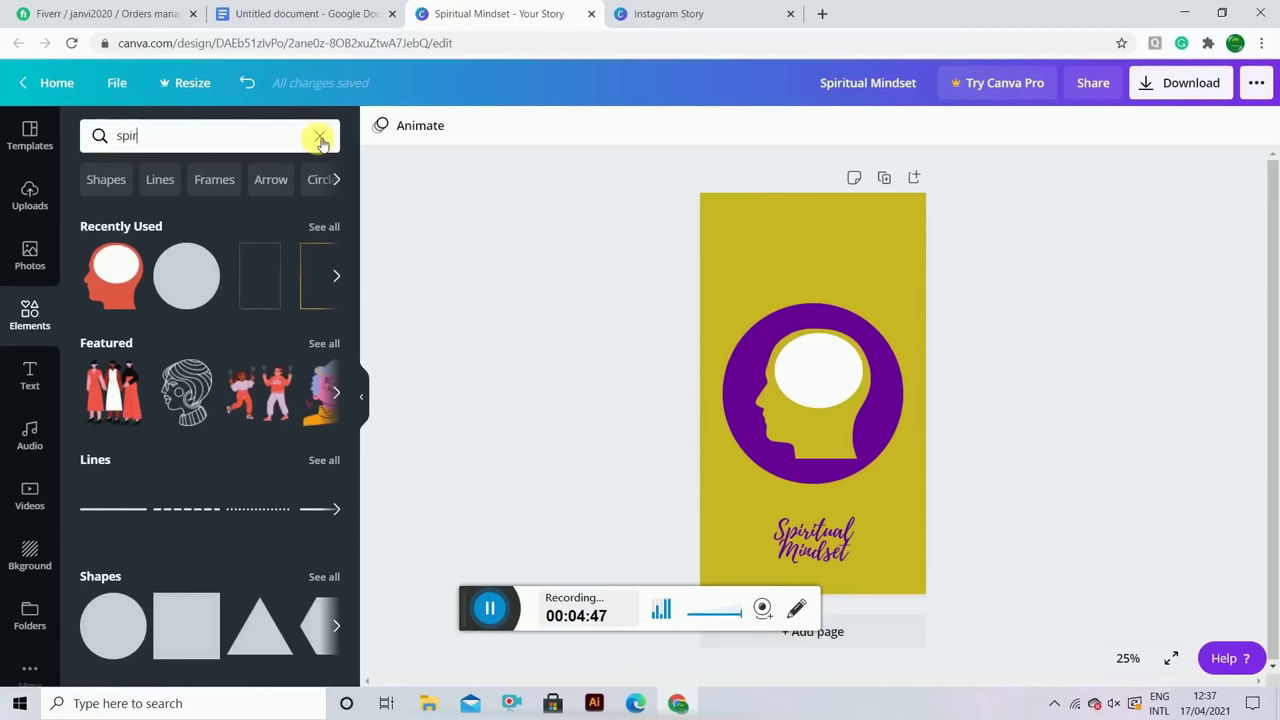
pyautogui.write('itual')
pyautogui.press('Return')
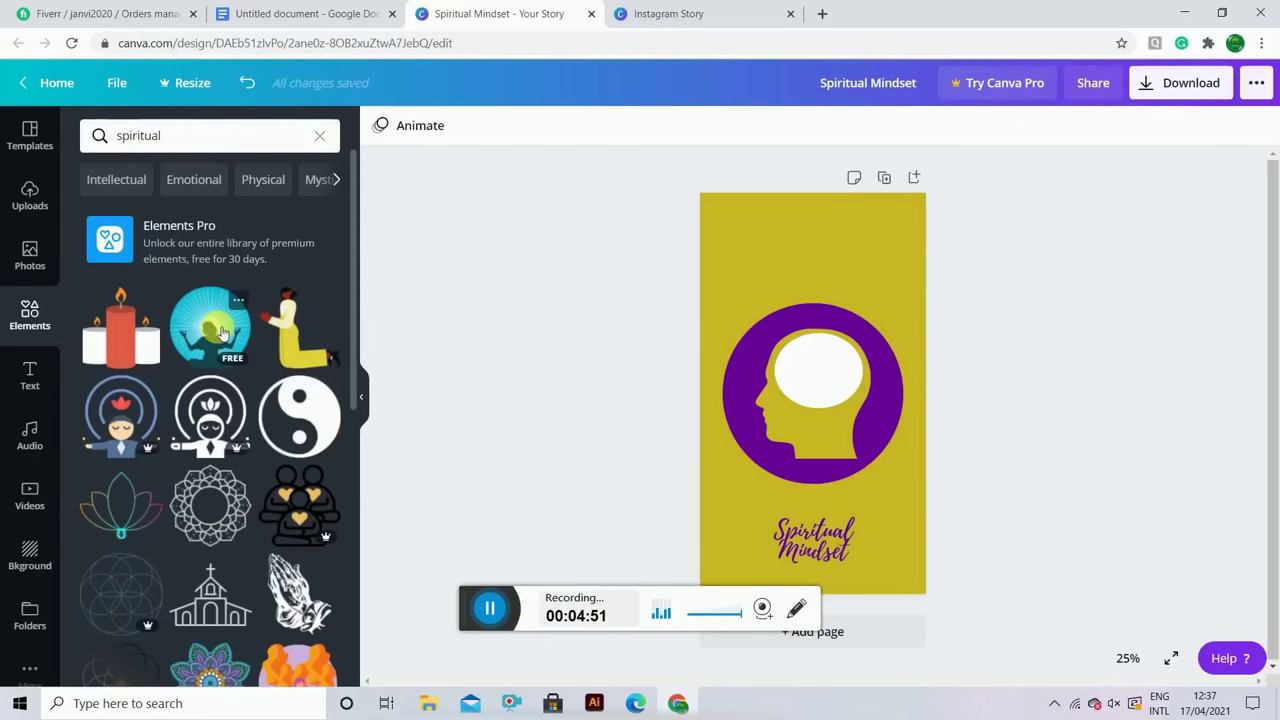
pyautogui.click(222, 333)
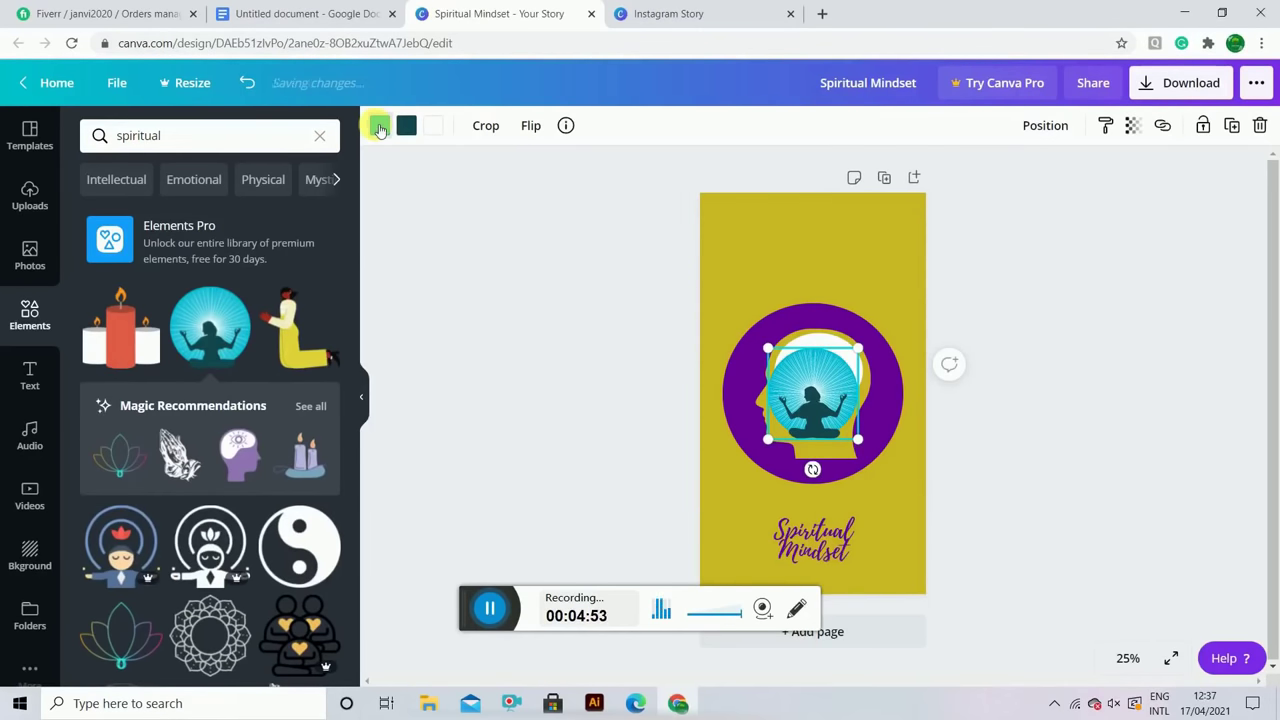
# Step: Try purple and brand yellow on the meditation graphic's sunburst, and settle on the light yellow default colour
pyautogui.click(380, 126)
pyautogui.click(188, 289)
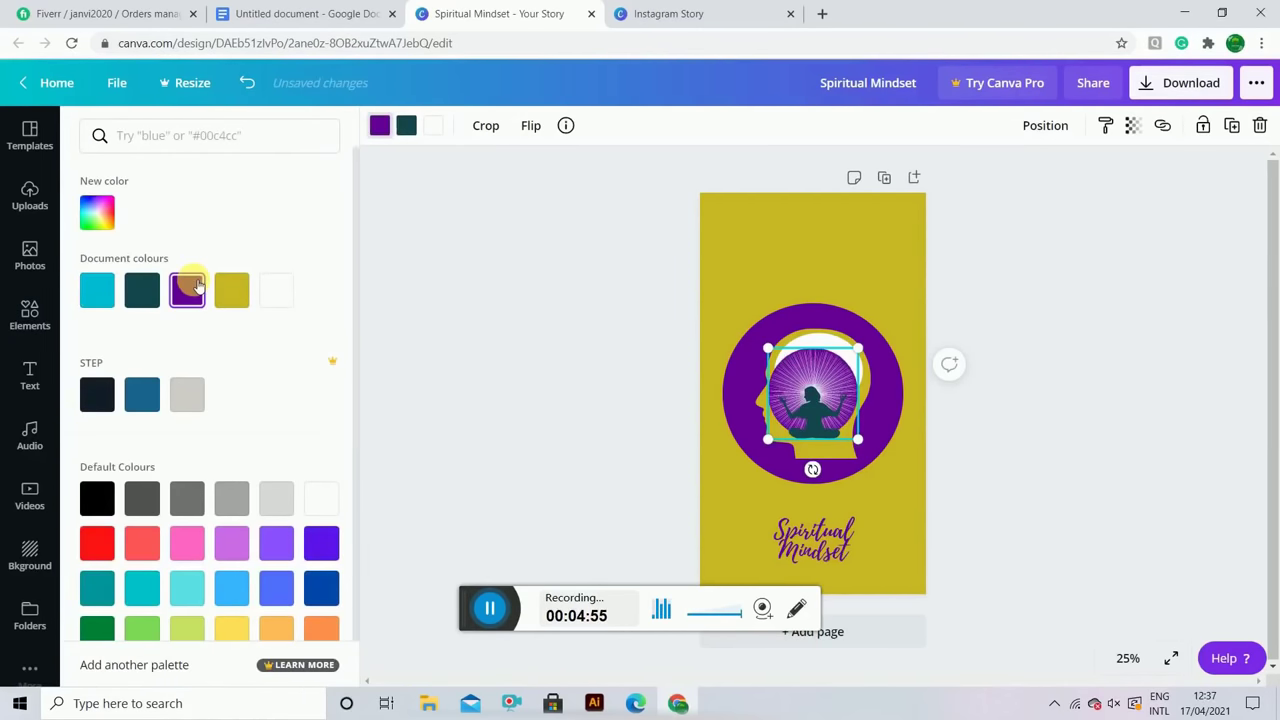
pyautogui.click(231, 289)
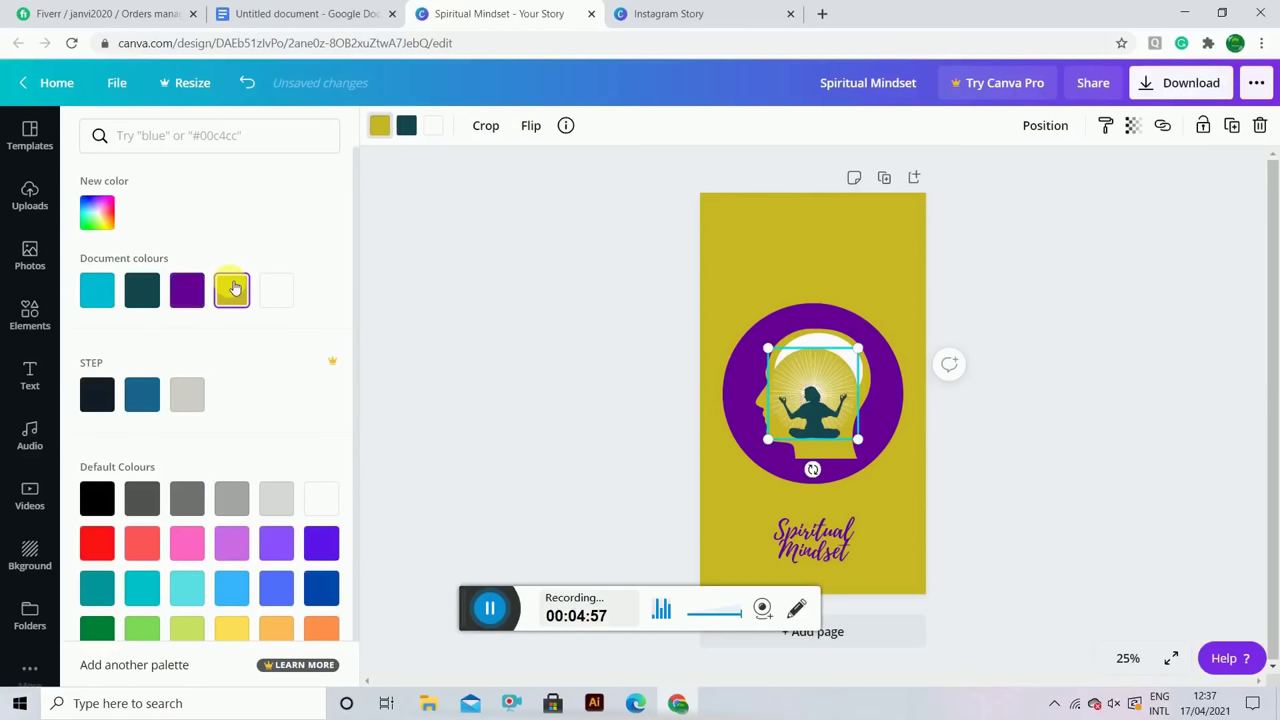
pyautogui.click(229, 634)
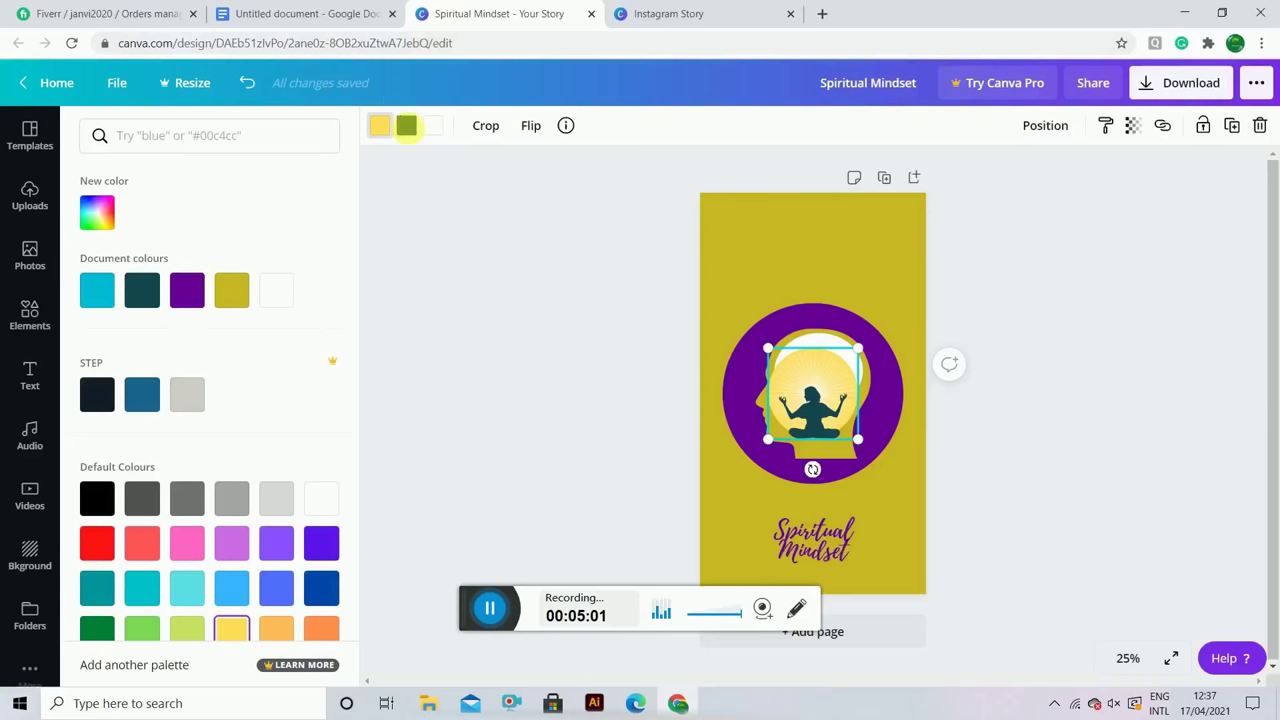
# Step: Recolour the meditating figure brand yellow, and shrink the graphic to fit inside the head's white oval
pyautogui.click(408, 127)
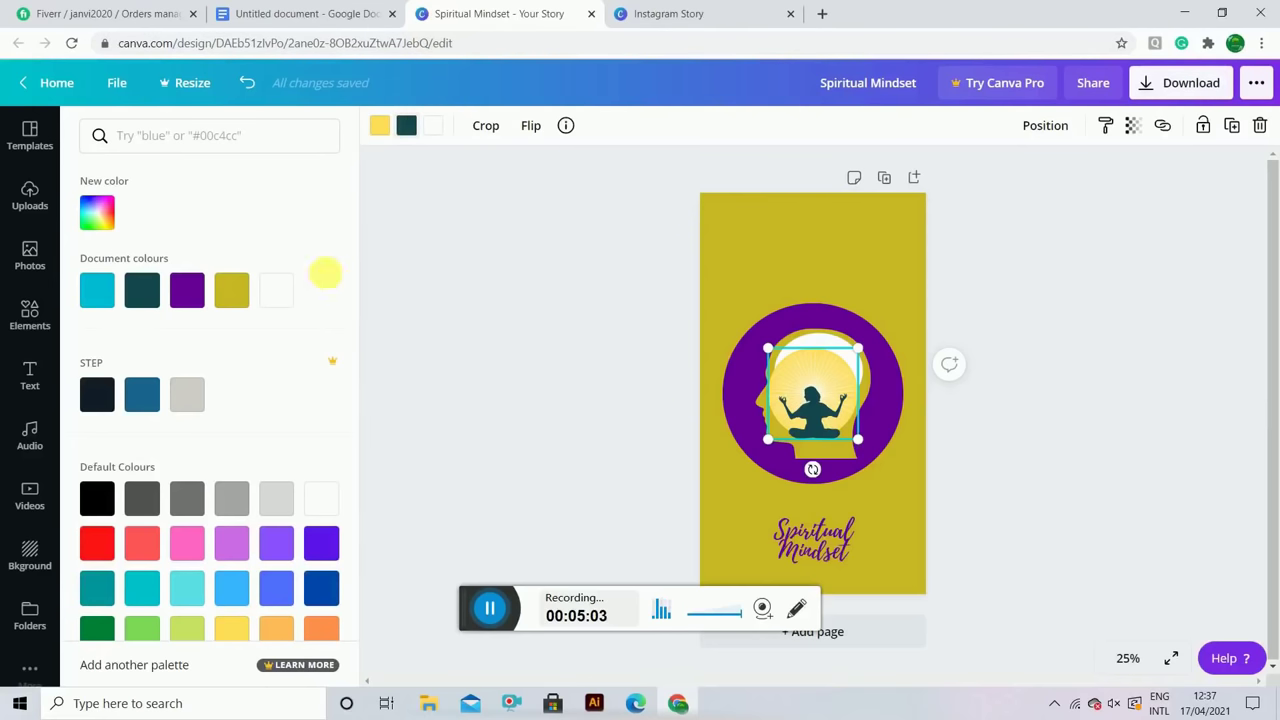
pyautogui.click(230, 292)
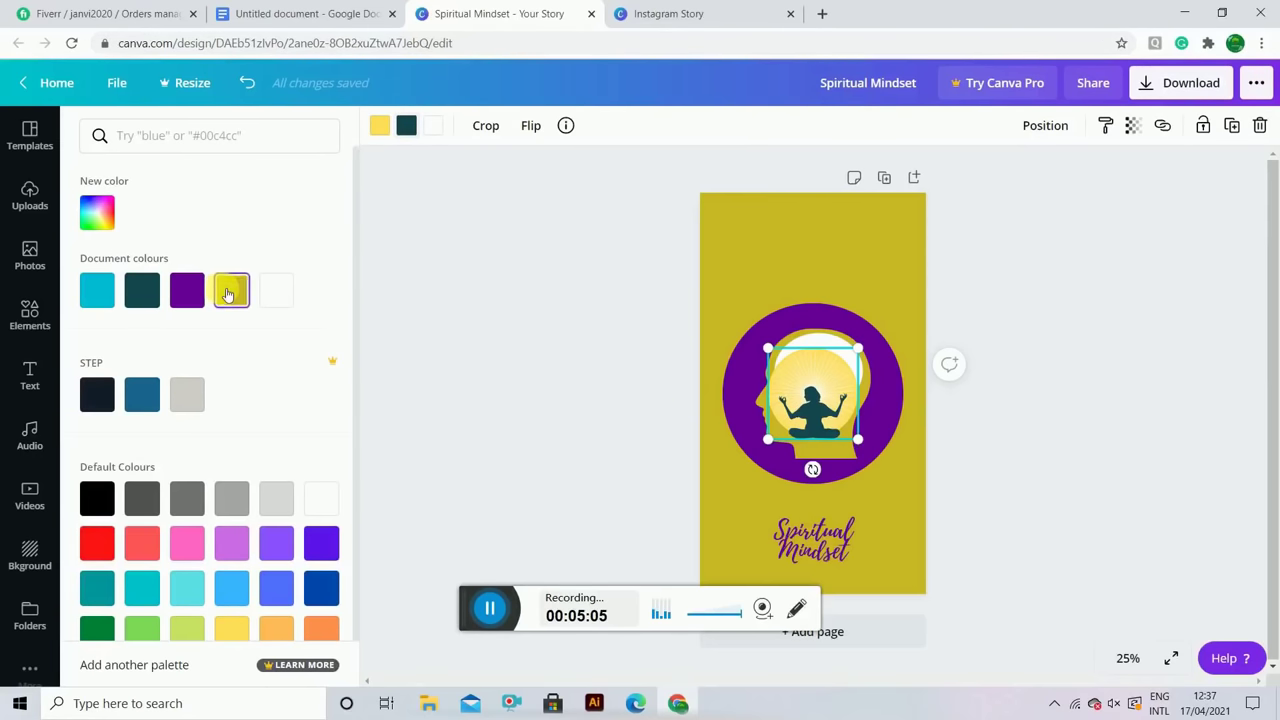
pyautogui.click(187, 290)
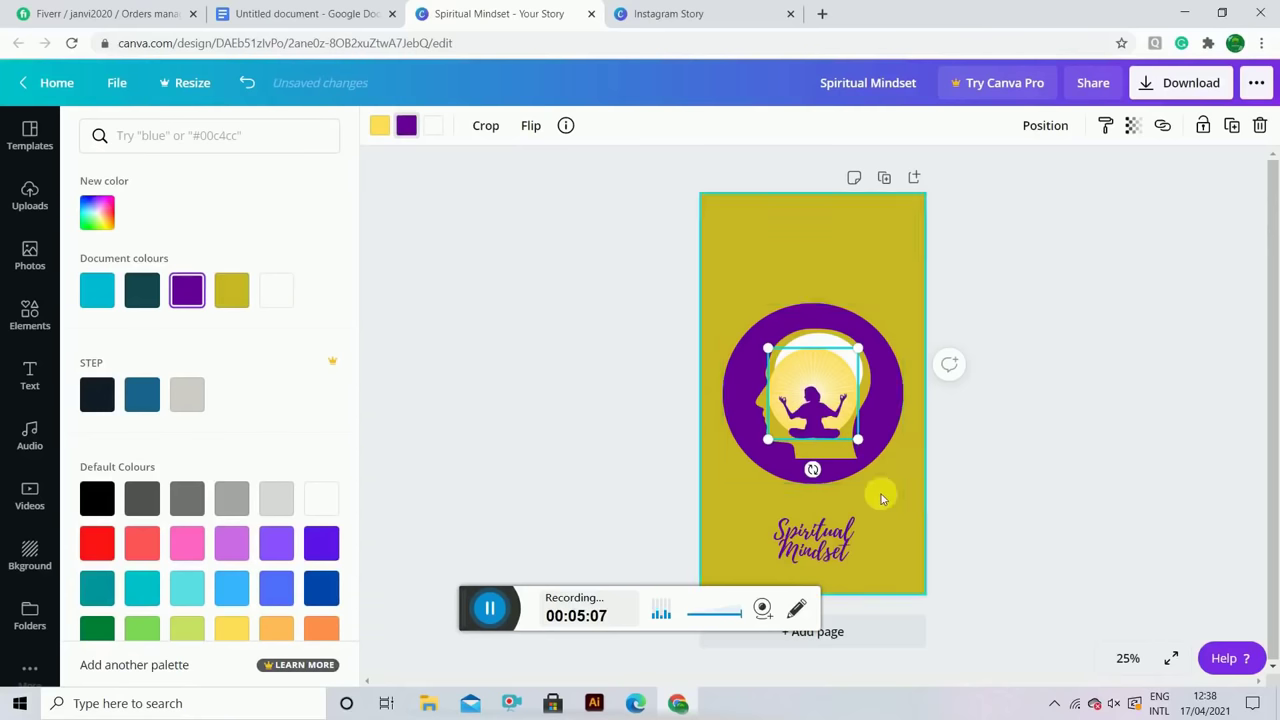
pyautogui.click(238, 292)
pyautogui.moveTo(766, 437); pyautogui.dragTo(839, 371)
pyautogui.click(951, 425)
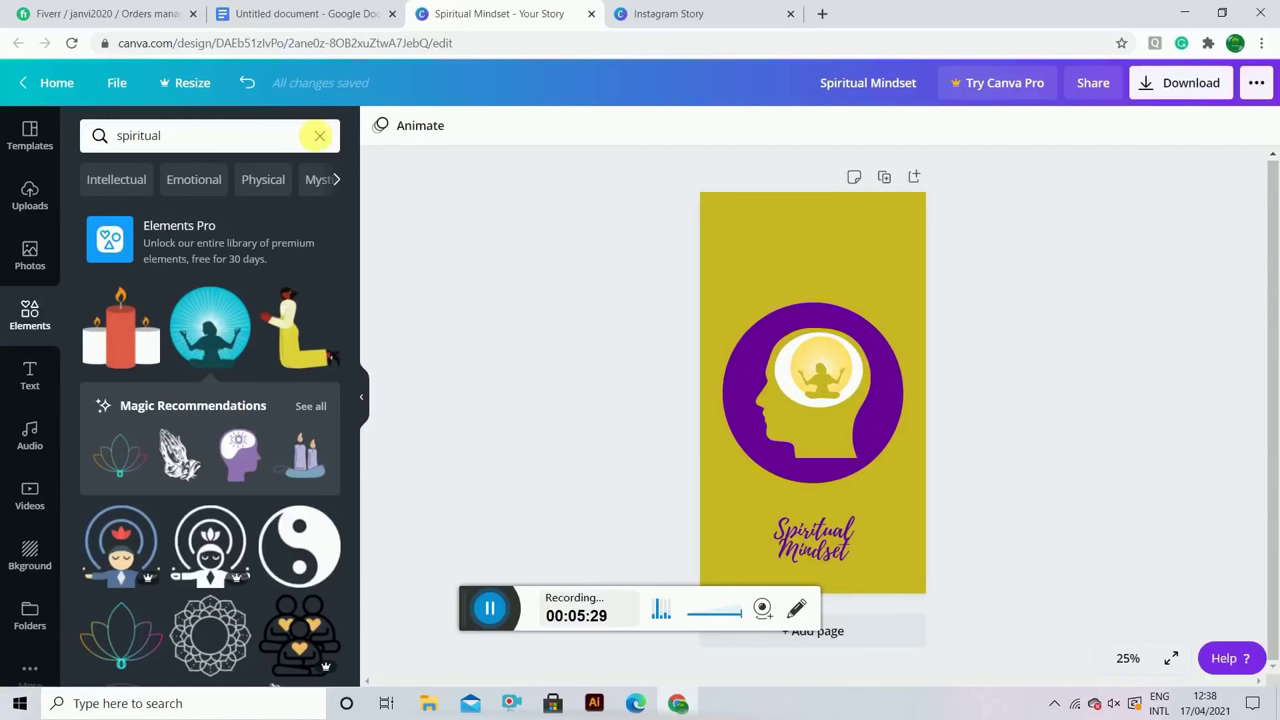
# Step: Search the elements for "circle" and add the plain ring outline to the story page
pyautogui.click(319, 135)
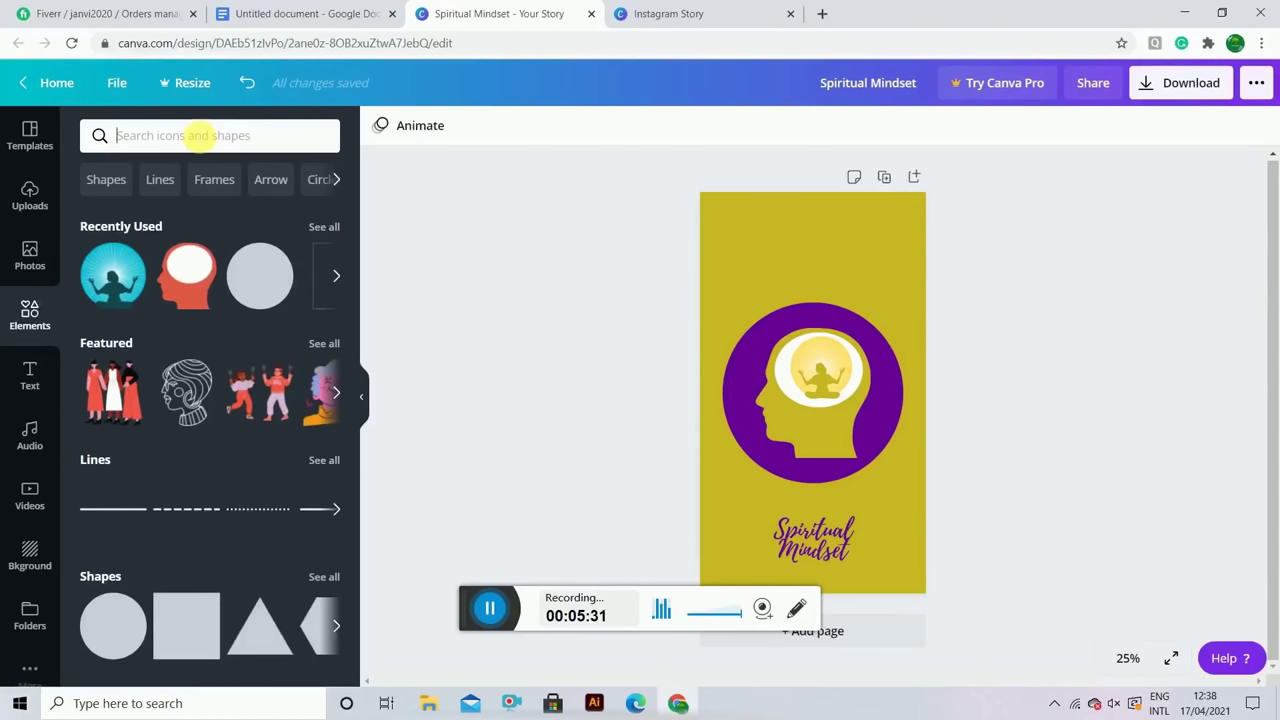
pyautogui.write('circle')
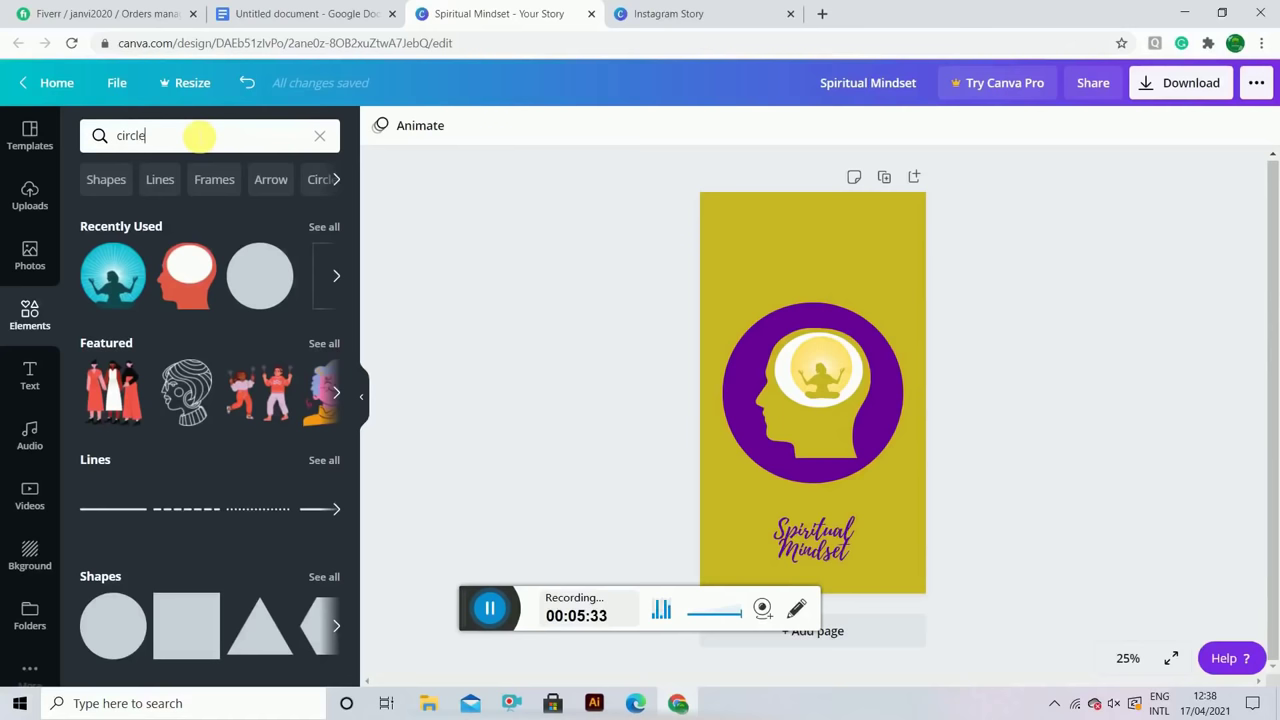
pyautogui.press('Return')
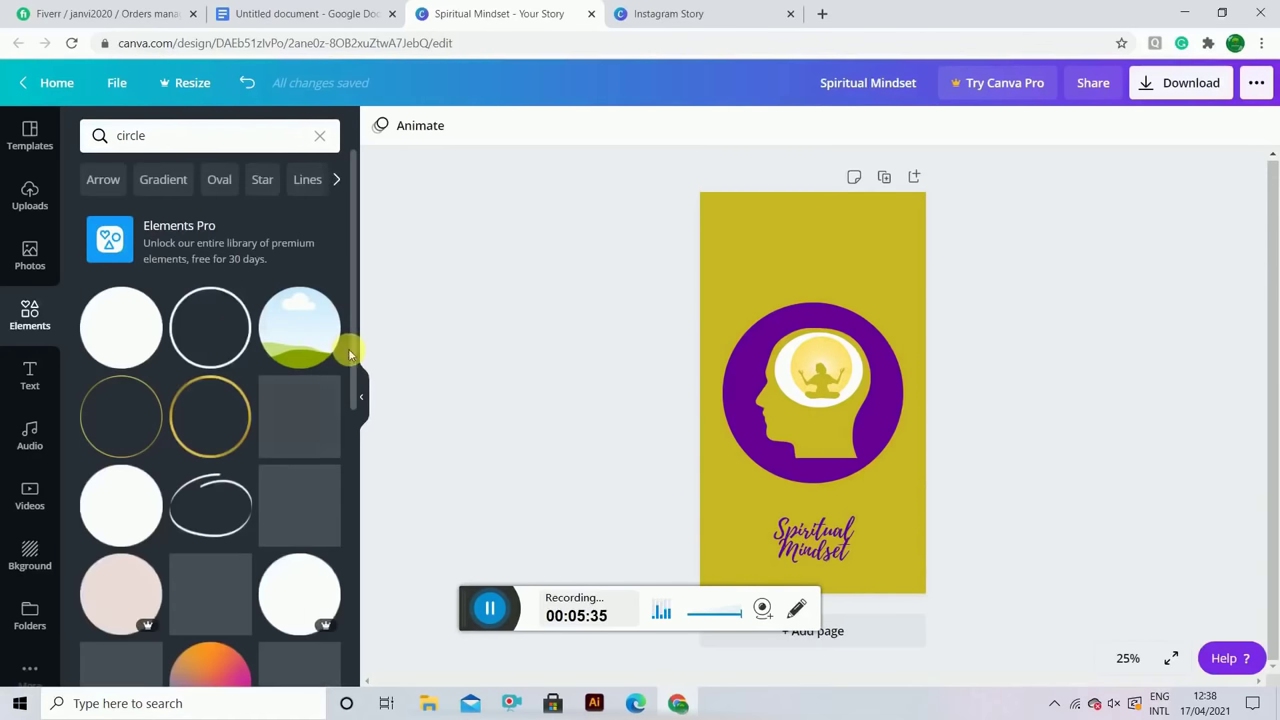
pyautogui.click(222, 330)
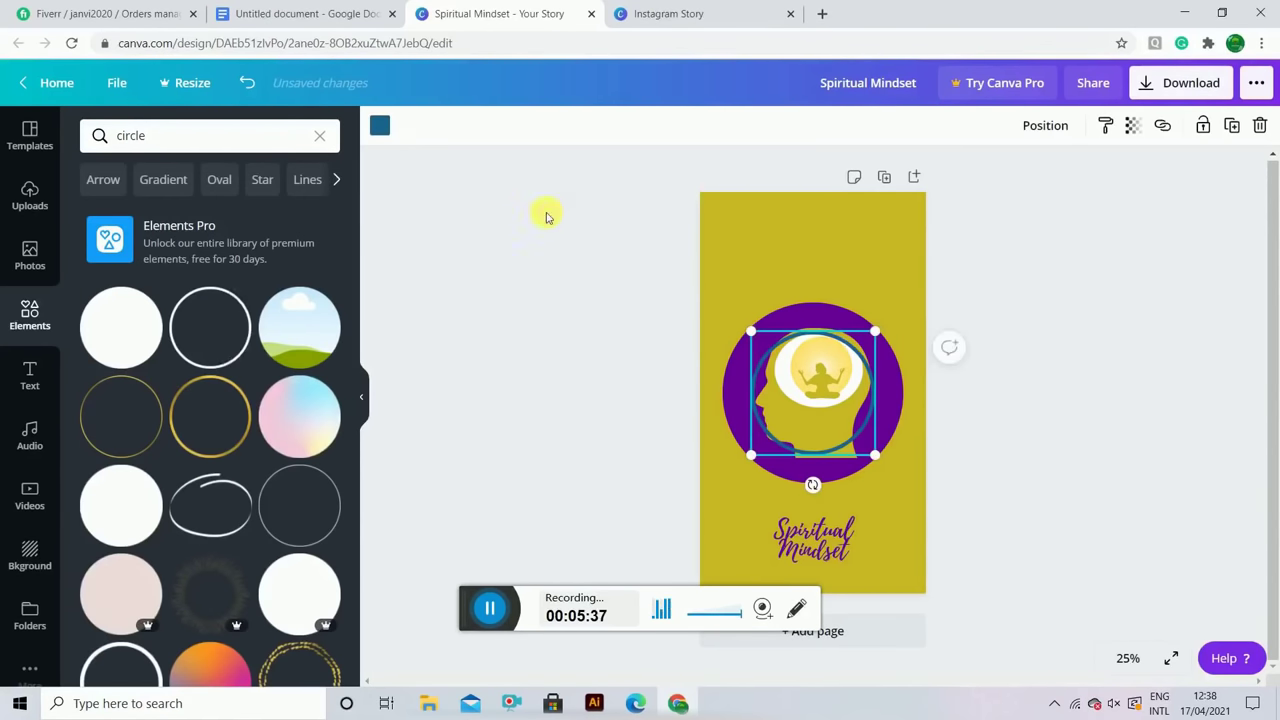
# Step: Recolour the ring brand yellow, enlarge it to about 819 by 819 just inside the purple circle's edge, and centre it
pyautogui.click(381, 126)
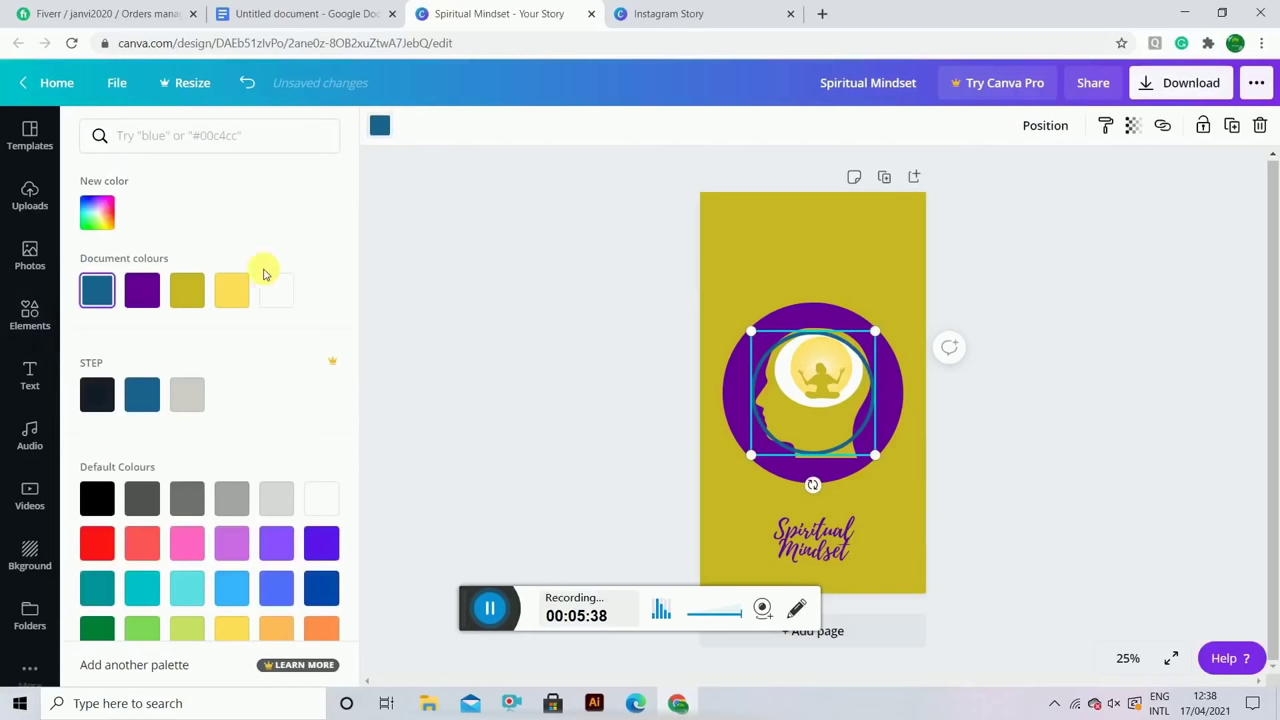
pyautogui.click(187, 290)
pyautogui.moveTo(751, 455); pyautogui.dragTo(728, 478)
pyautogui.moveTo(876, 331); pyautogui.dragTo(912, 326)
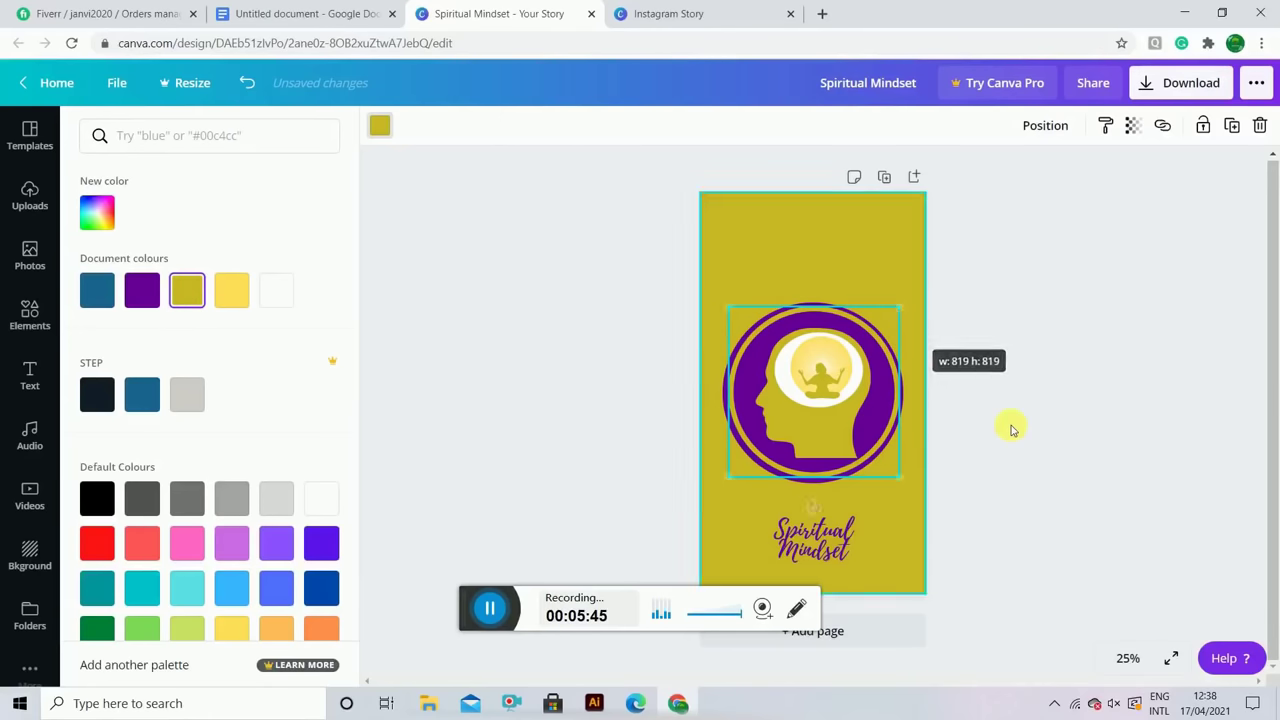
pyautogui.click(1012, 430)
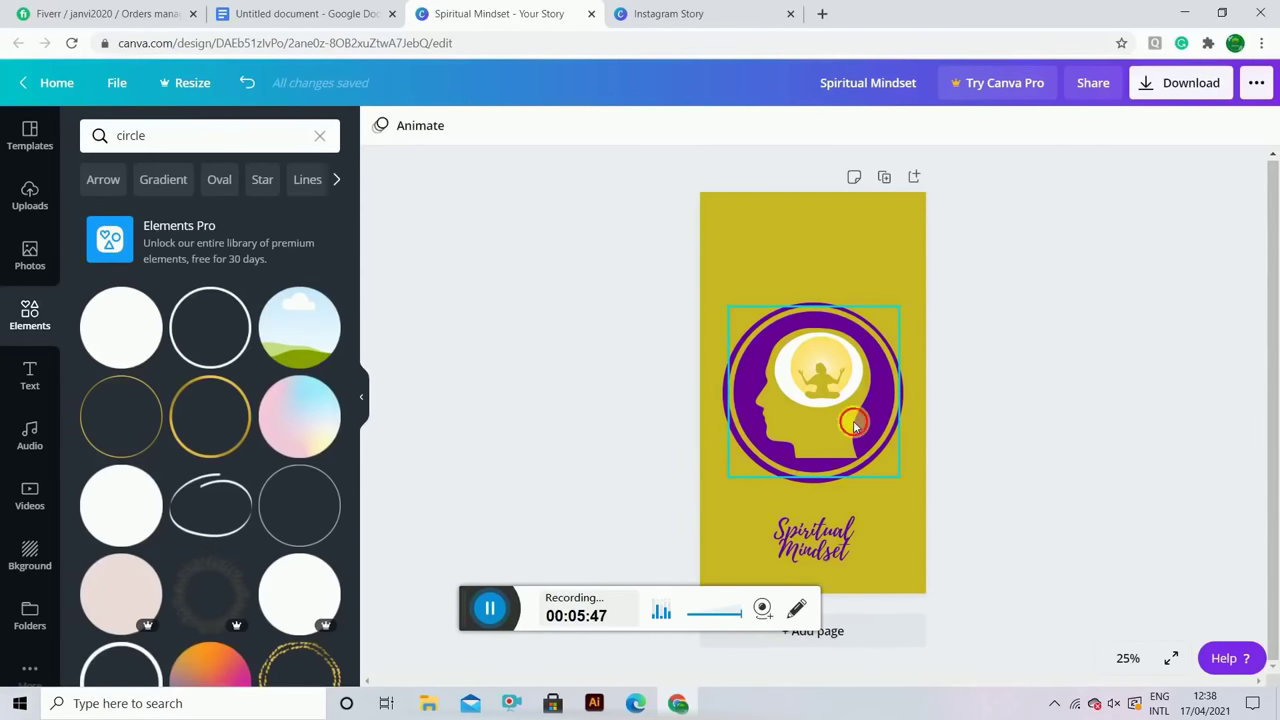
pyautogui.moveTo(857, 423); pyautogui.dragTo(851, 423)
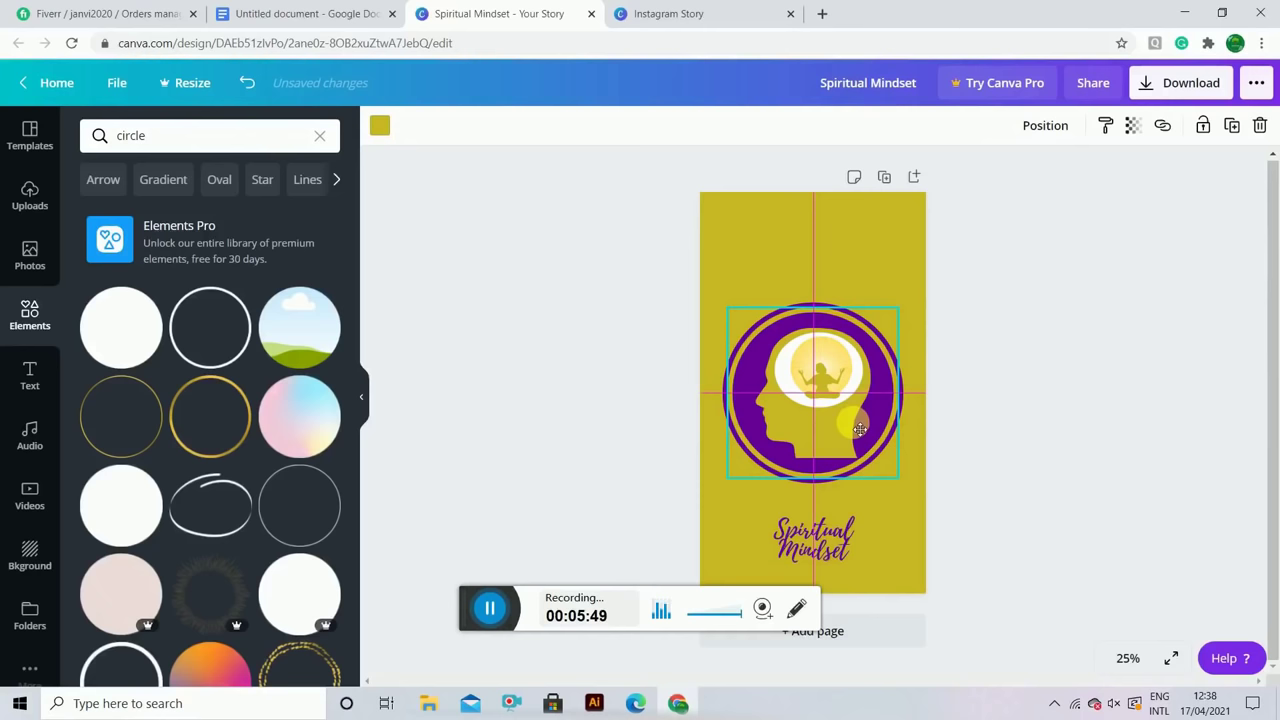
pyautogui.click(1024, 459)
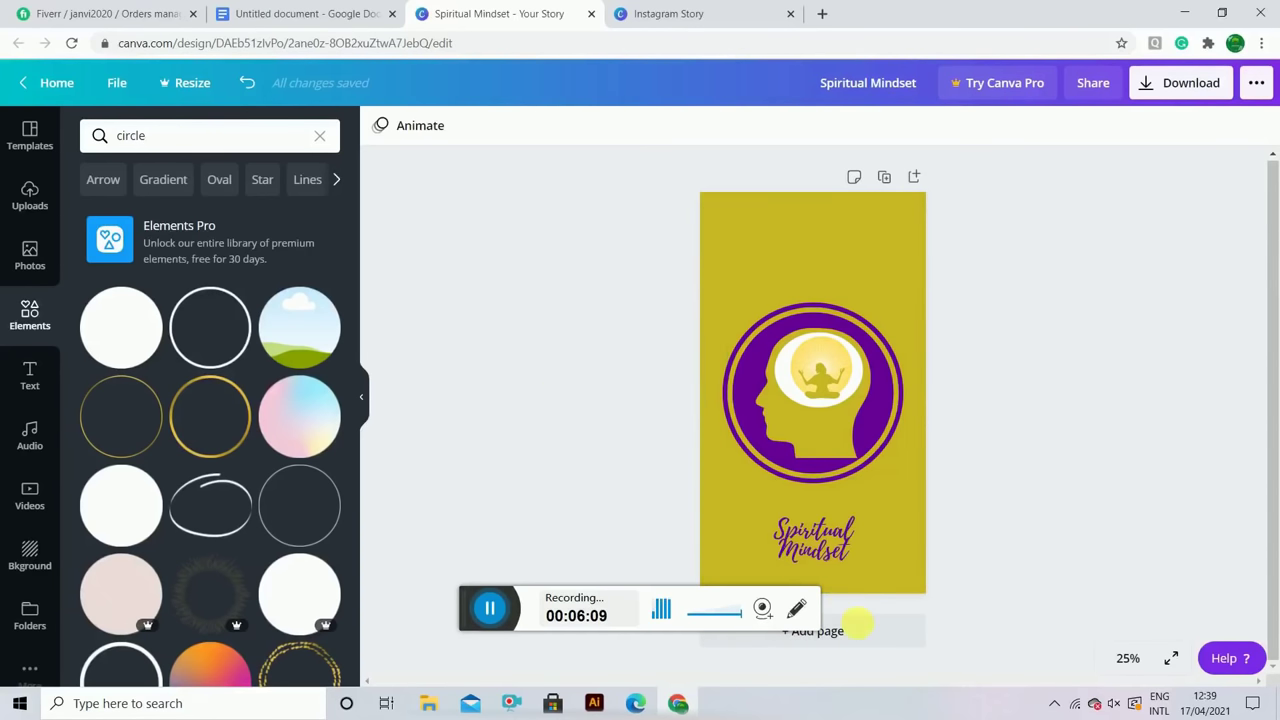
# Step: Add a second page to the design and select all pages in the PNG download options
pyautogui.click(855, 630)
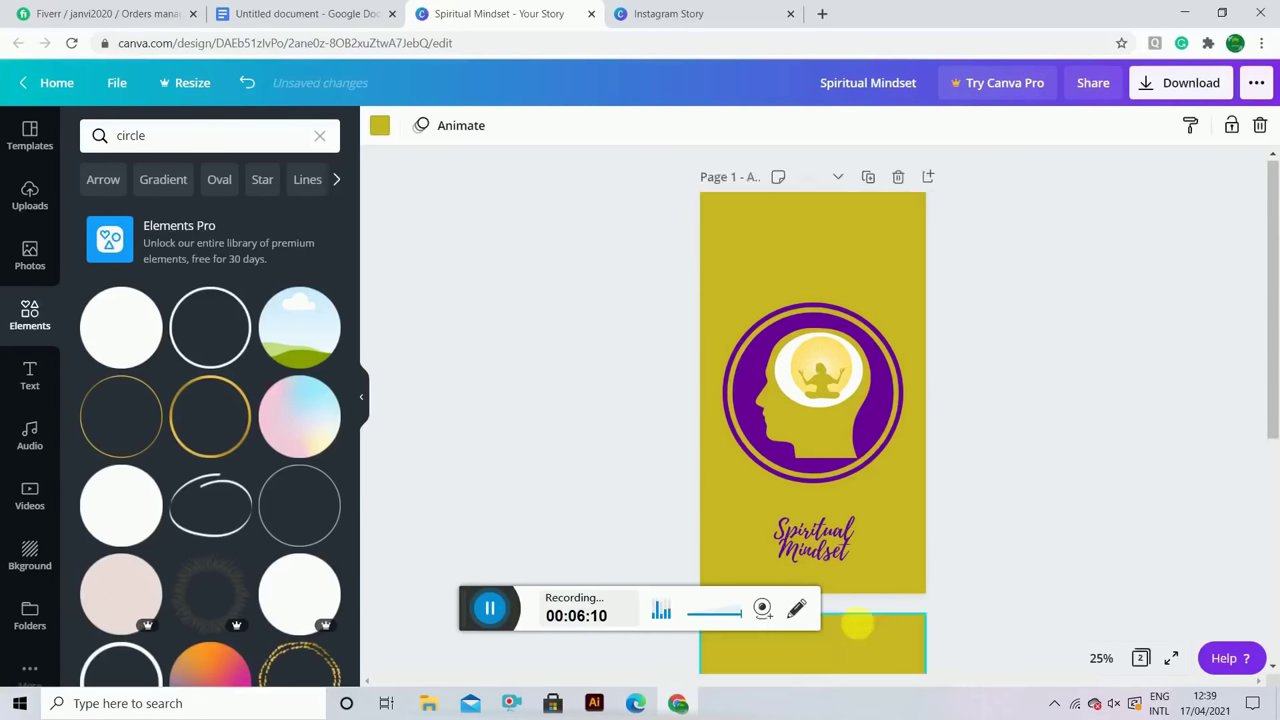
pyautogui.click(1165, 85)
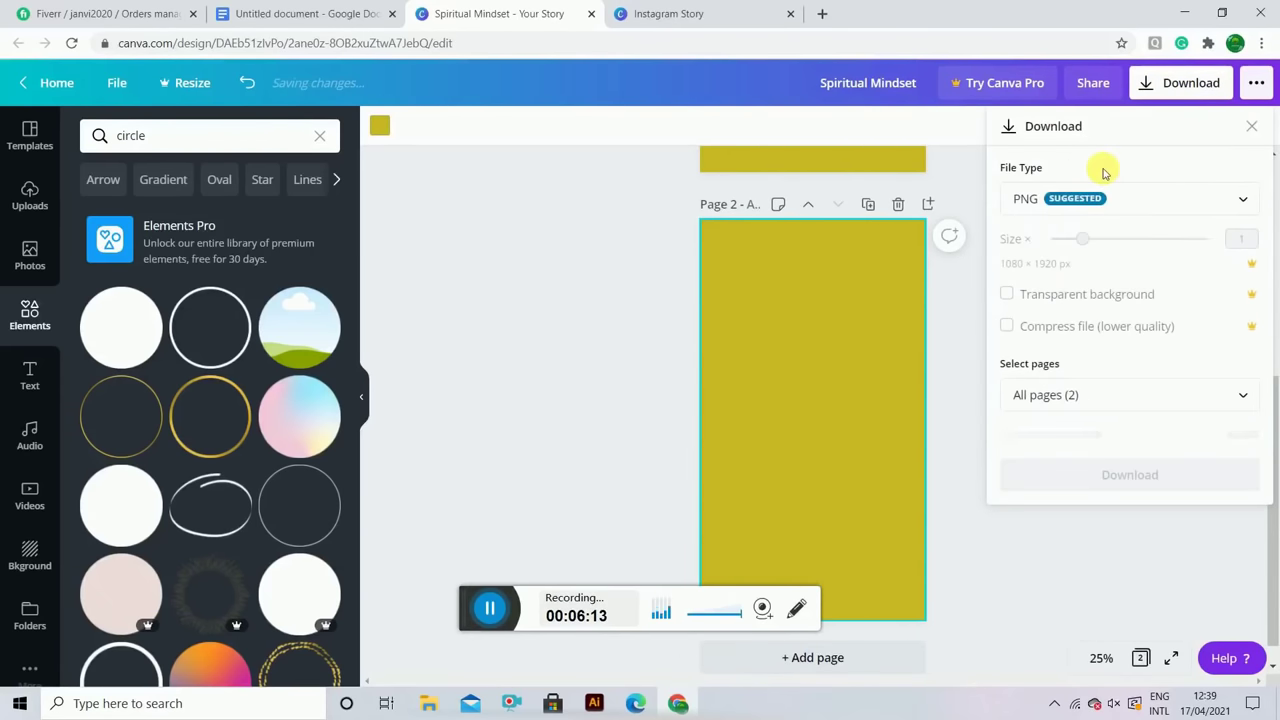
pyautogui.click(1030, 405)
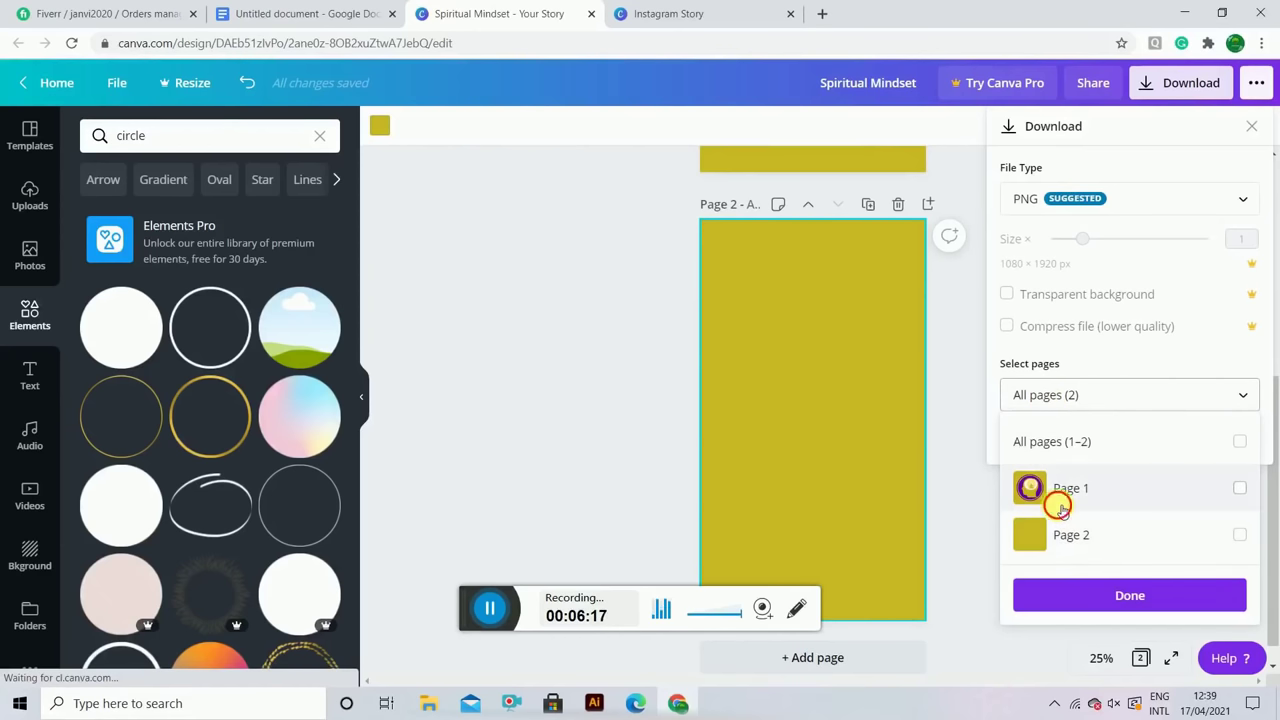
pyautogui.click(1064, 492)
pyautogui.click(1063, 511)
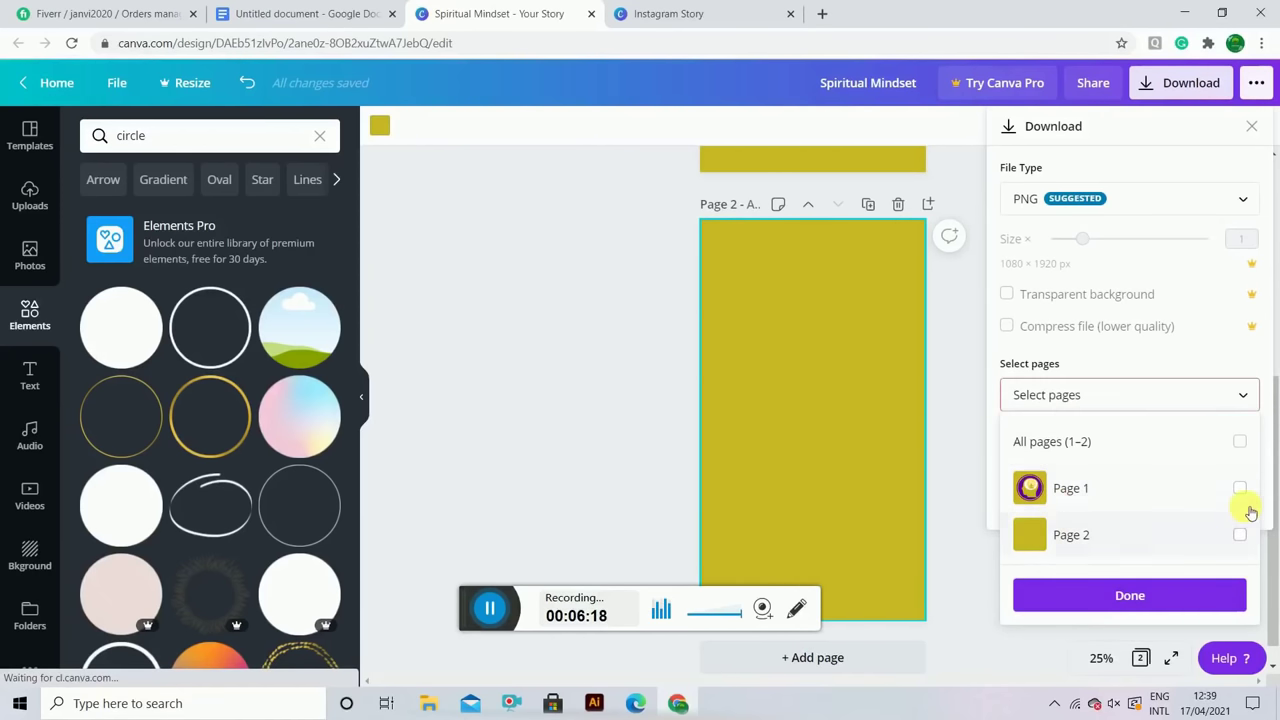
pyautogui.click(1224, 443)
pyautogui.click(920, 380)
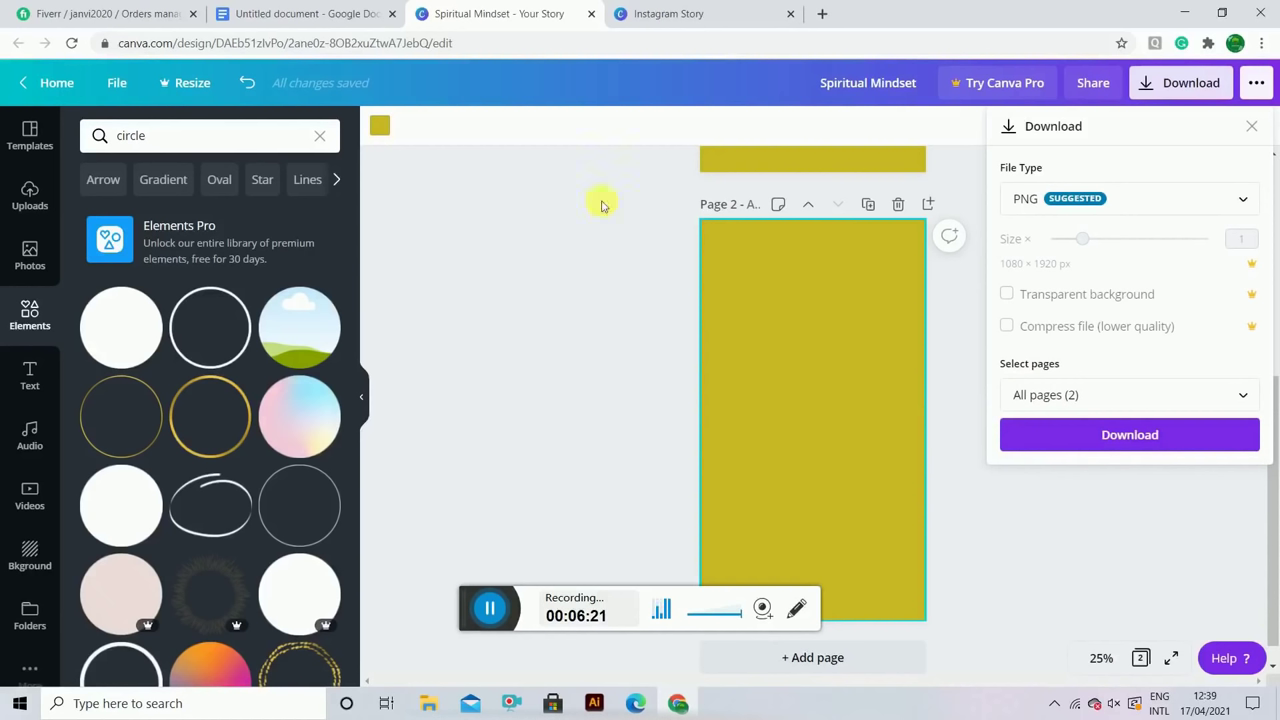
# Step: Switch to the Fiverr order page and look through the buyer's requirements and the order conversation from end to top
pyautogui.click(175, 8)
pyautogui.click(1030, 398)
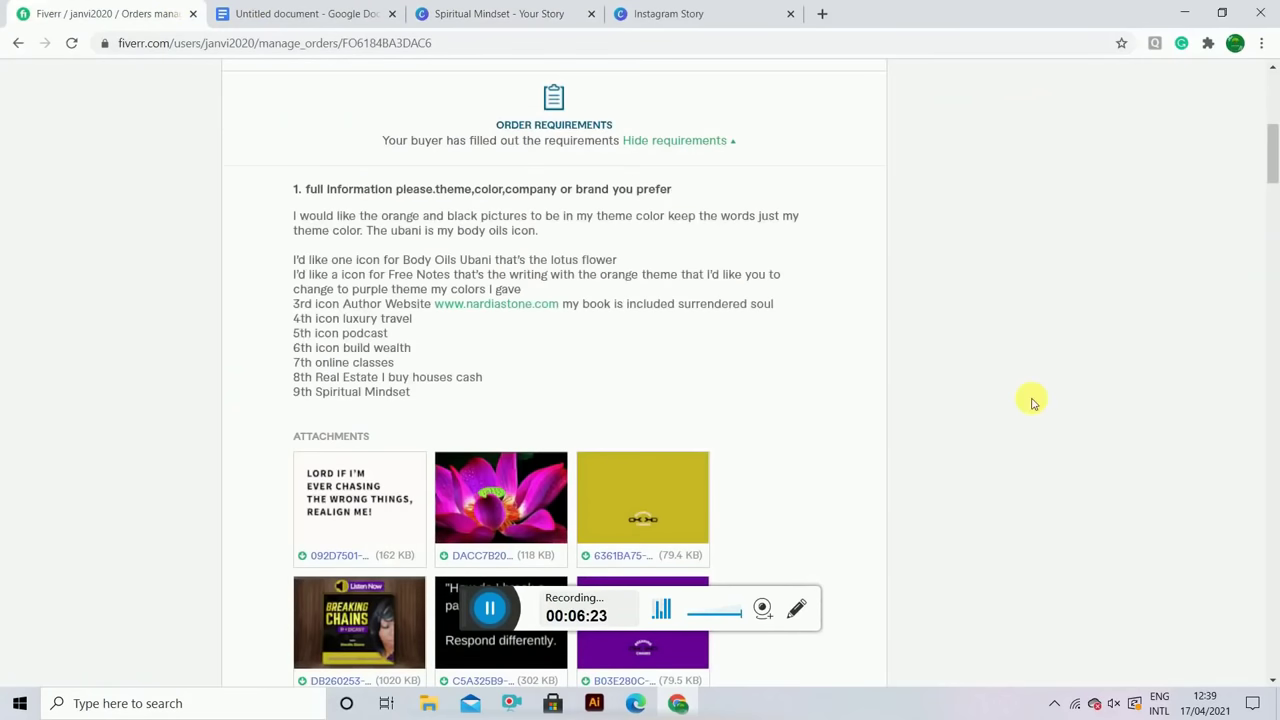
pyautogui.moveTo(1275, 146); pyautogui.dragTo(1240, 610)
pyautogui.scroll(-1, 1240, 608)
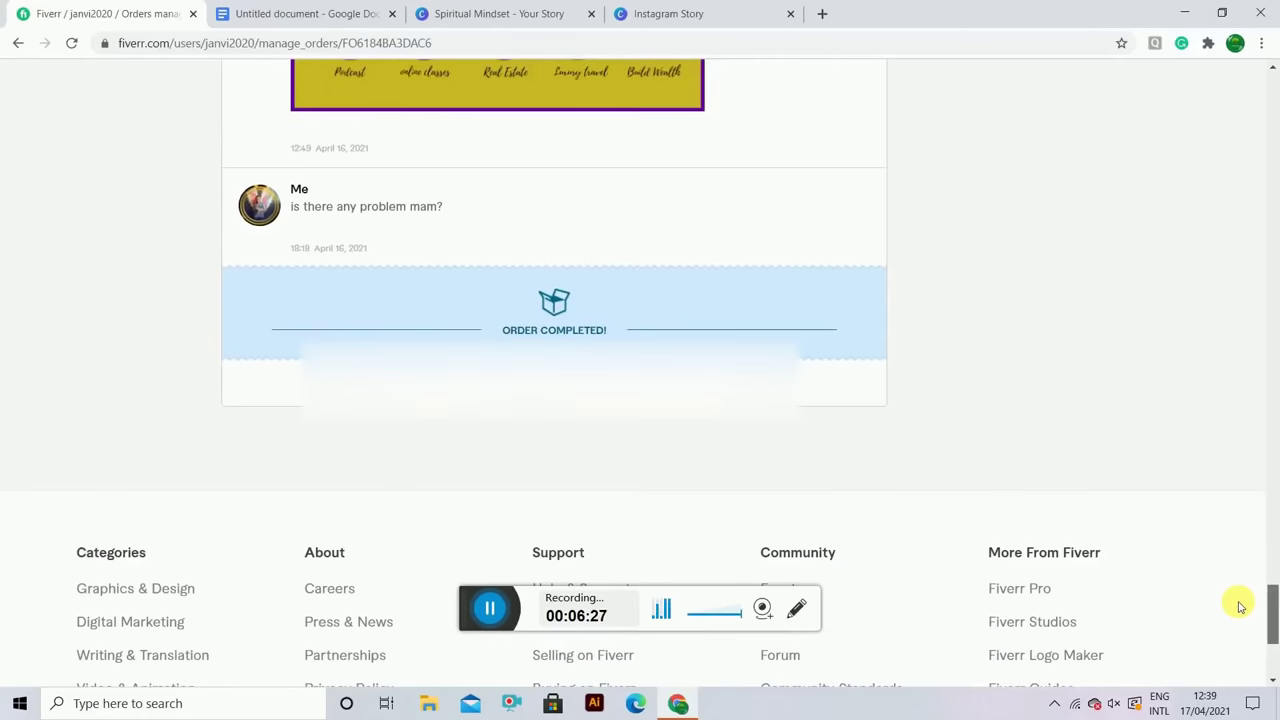
pyautogui.click(1274, 186)
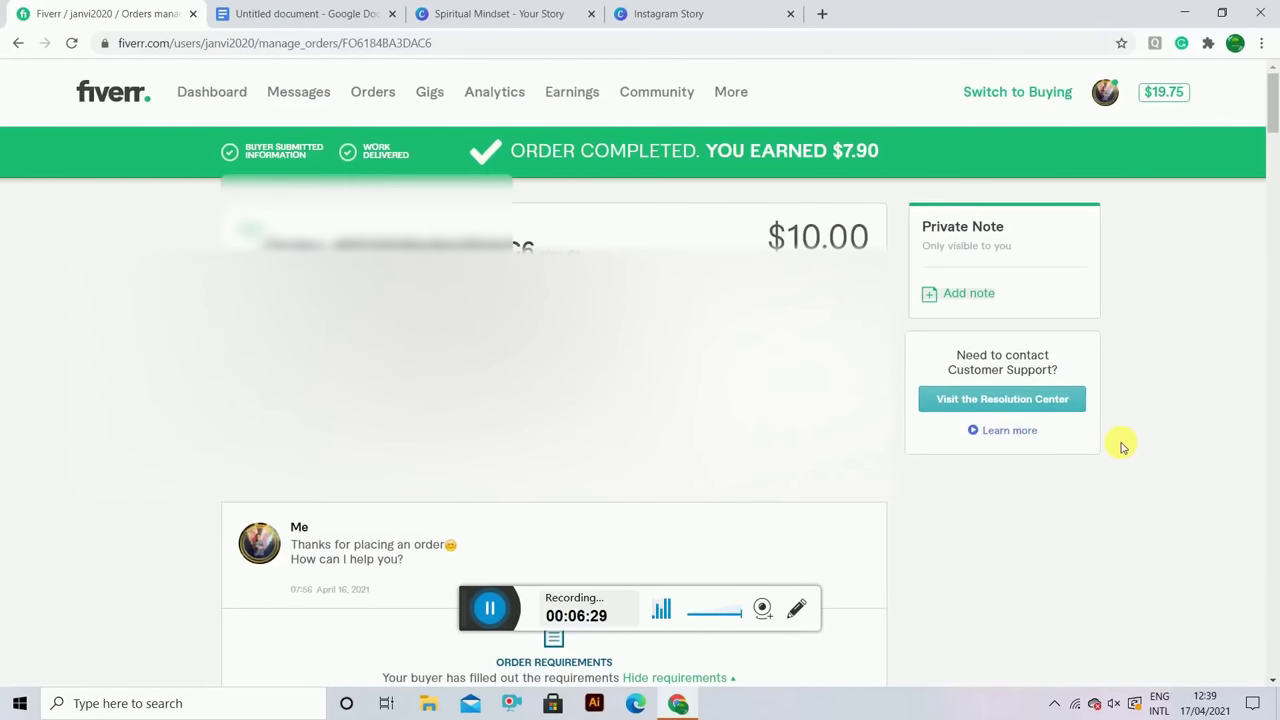